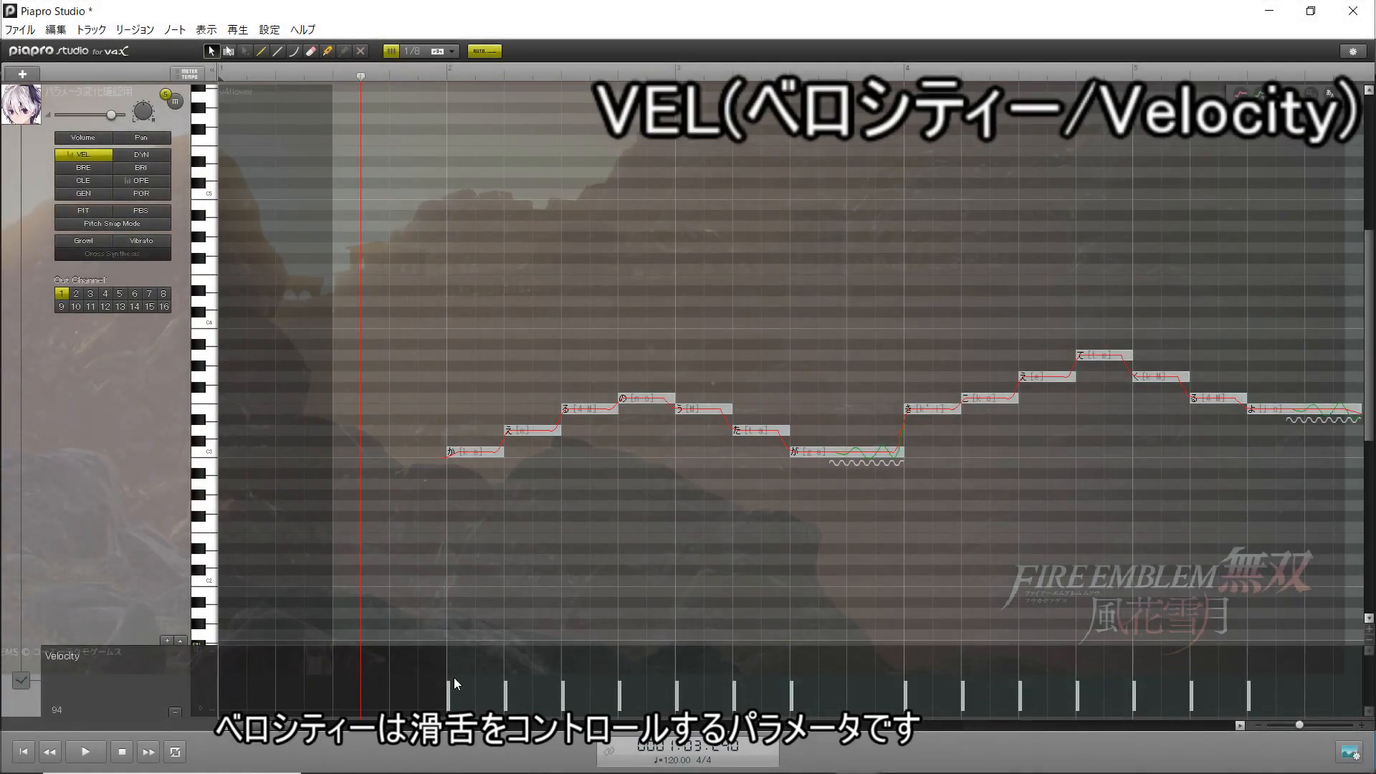
Step: Draw minimum velocity for the first phrase's notes and maximum velocity for the second phrase's notes, and play the result
{"action": "mouse_move", "coordinate": [444, 707]}
{"action": "left_mouse_down"}
{"action": "mouse_move", "coordinate": [809, 714]}
{"action": "mouse_move", "coordinate": [893, 653]}
{"action": "mouse_move", "coordinate": [1135, 610]}
{"action": "mouse_move", "coordinate": [1290, 616]}
{"action": "left_mouse_up"}
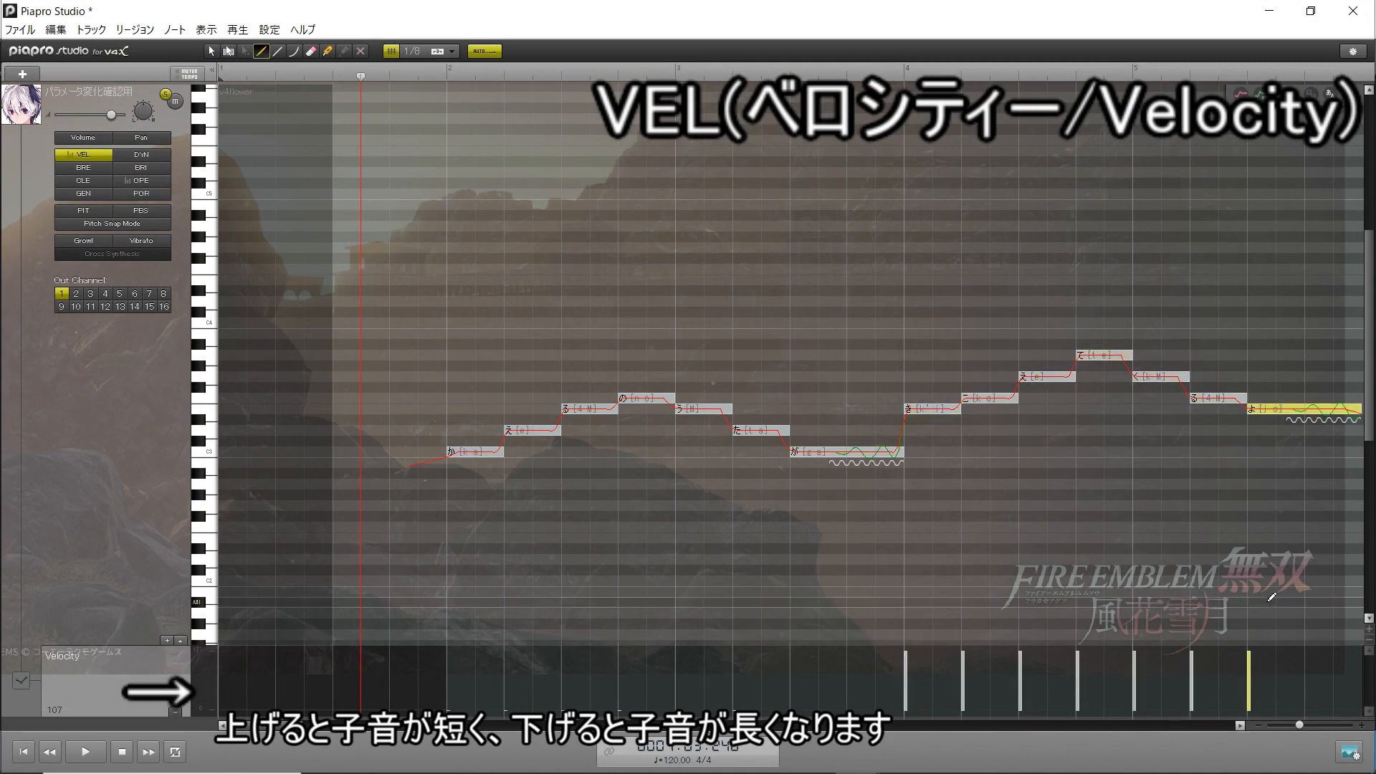
{"action": "left_click", "coordinate": [104, 751]}
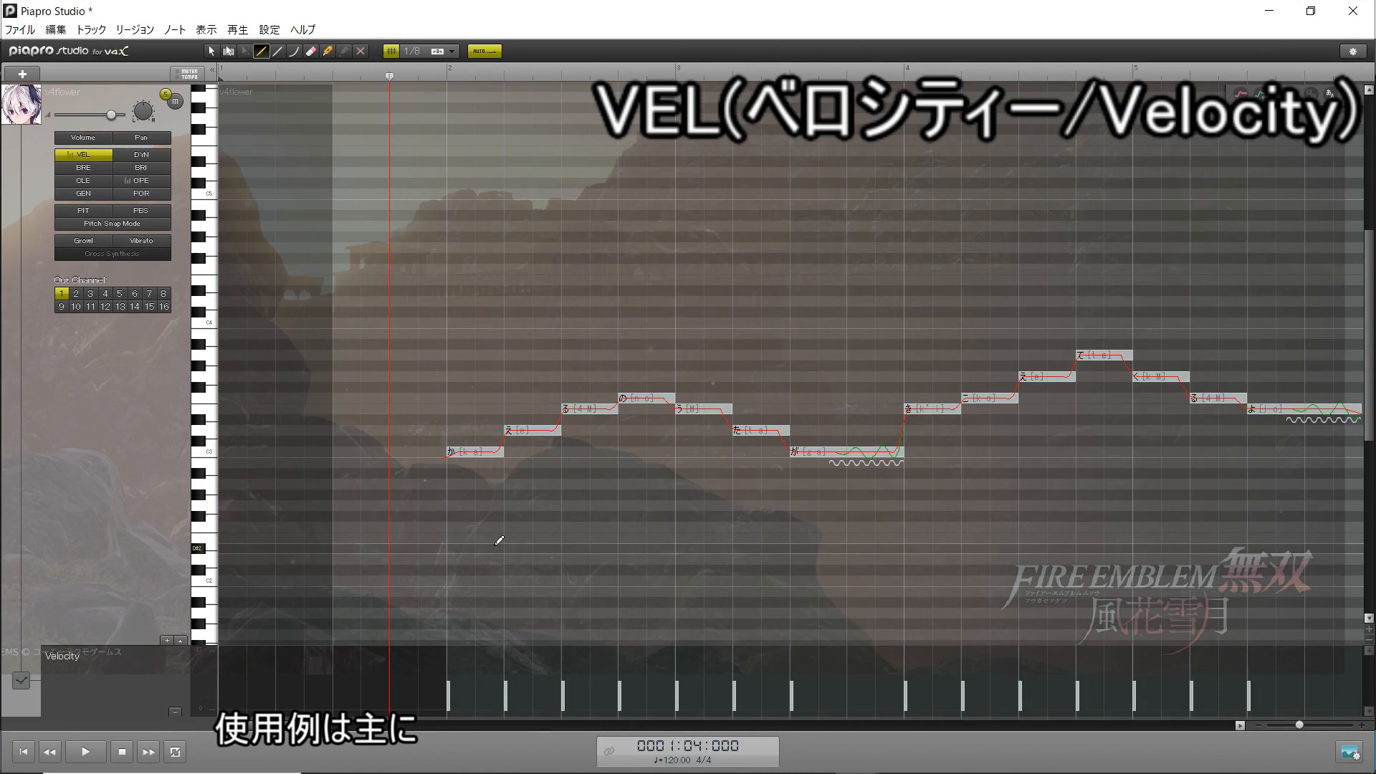
Step: Lower the velocity of all notes except の, う and the second phrase's え, play the melody, and raise の close to maximum
{"action": "scroll", "coordinate": [495, 546], "scroll_direction": "right", "scroll_amount": 1}
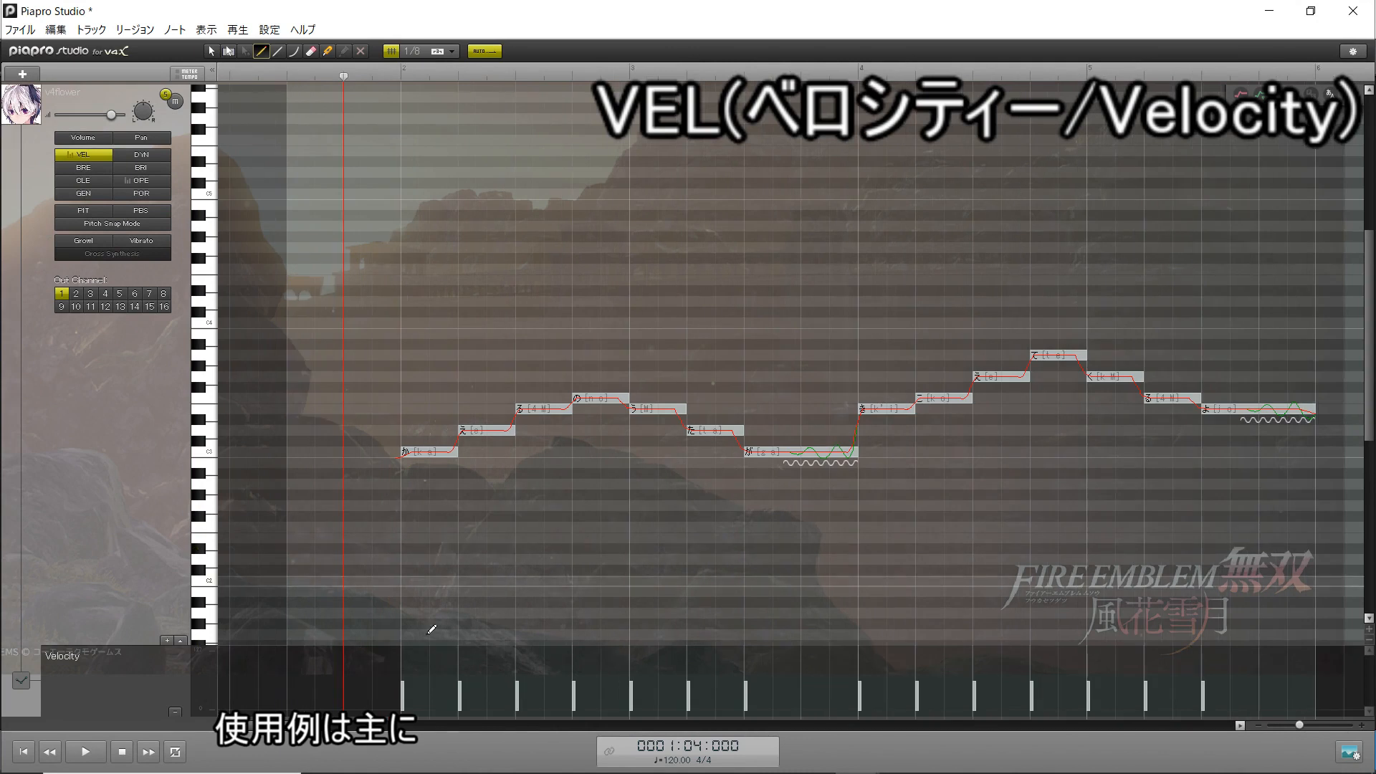
{"action": "mouse_move", "coordinate": [395, 692]}
{"action": "left_mouse_down"}
{"action": "mouse_move", "coordinate": [488, 705]}
{"action": "mouse_move", "coordinate": [539, 688]}
{"action": "left_mouse_up"}
{"action": "mouse_move", "coordinate": [663, 684]}
{"action": "left_mouse_down"}
{"action": "mouse_move", "coordinate": [723, 709]}
{"action": "mouse_move", "coordinate": [750, 693]}
{"action": "left_mouse_up"}
{"action": "mouse_move", "coordinate": [860, 685]}
{"action": "left_mouse_down"}
{"action": "mouse_move", "coordinate": [919, 700]}
{"action": "mouse_move", "coordinate": [867, 697]}
{"action": "left_mouse_up"}
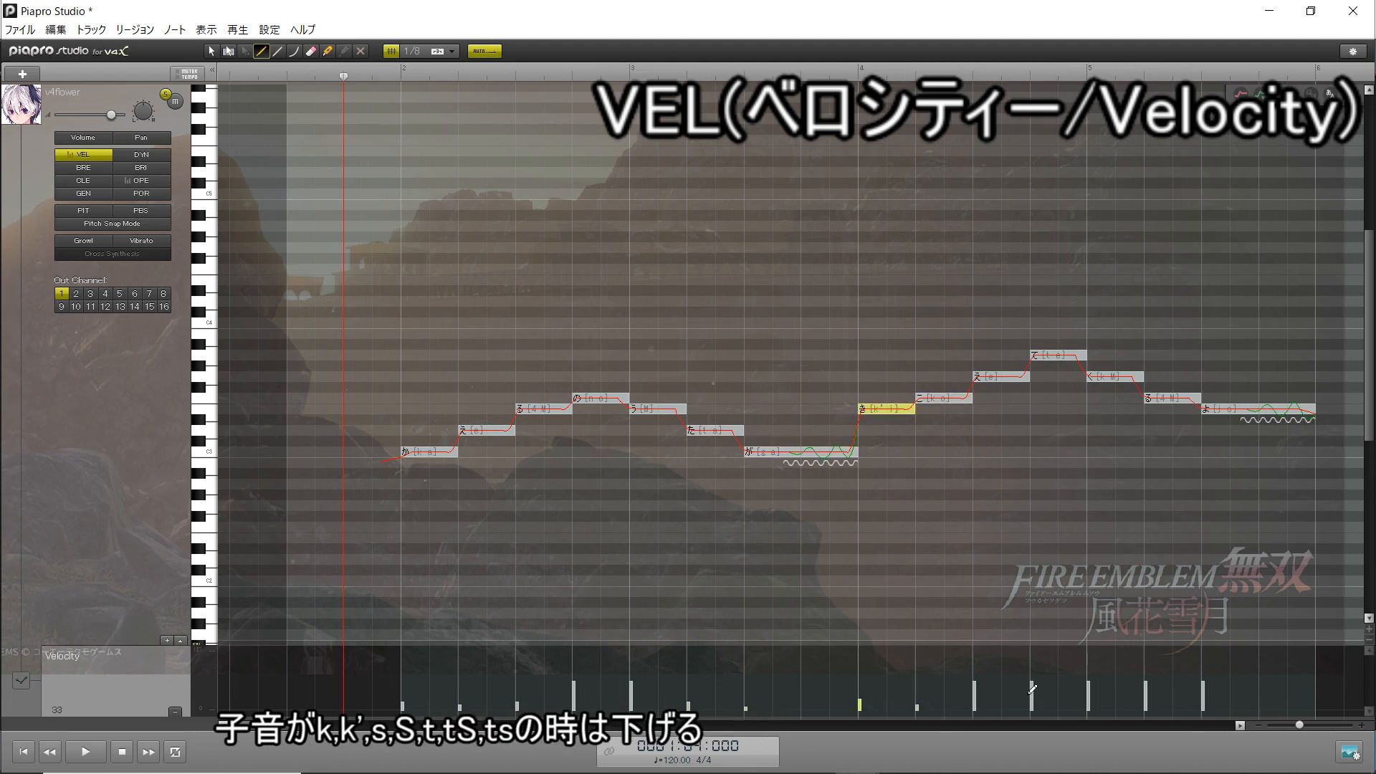
{"action": "mouse_move", "coordinate": [1026, 697]}
{"action": "left_mouse_down"}
{"action": "mouse_move", "coordinate": [1211, 698]}
{"action": "mouse_move", "coordinate": [1147, 693]}
{"action": "left_mouse_up"}
{"action": "left_click", "coordinate": [100, 751]}
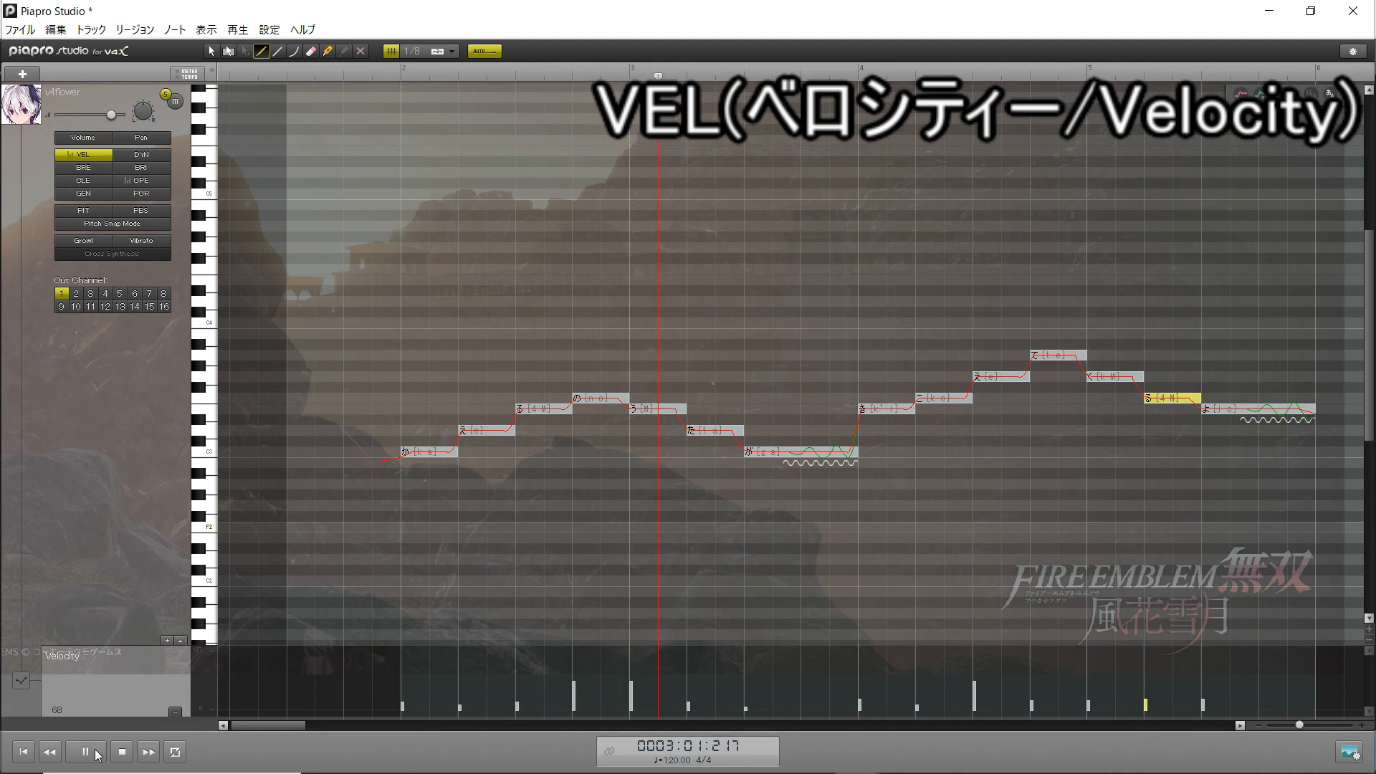
{"action": "left_click", "coordinate": [574, 654]}
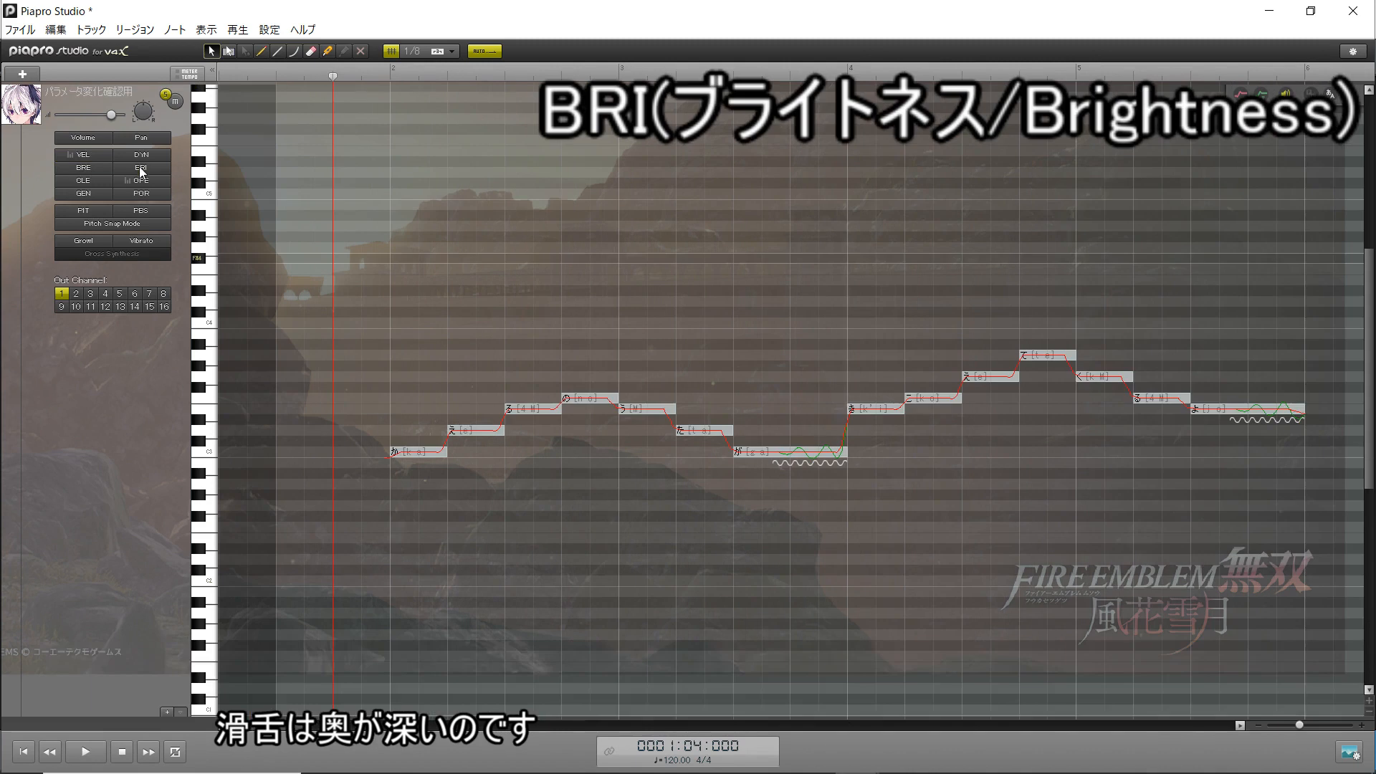
Step: Show the Brightness parameter, draw it at minimum over the first phrase and maximum over the second, and play the result
{"action": "left_click", "coordinate": [141, 168]}
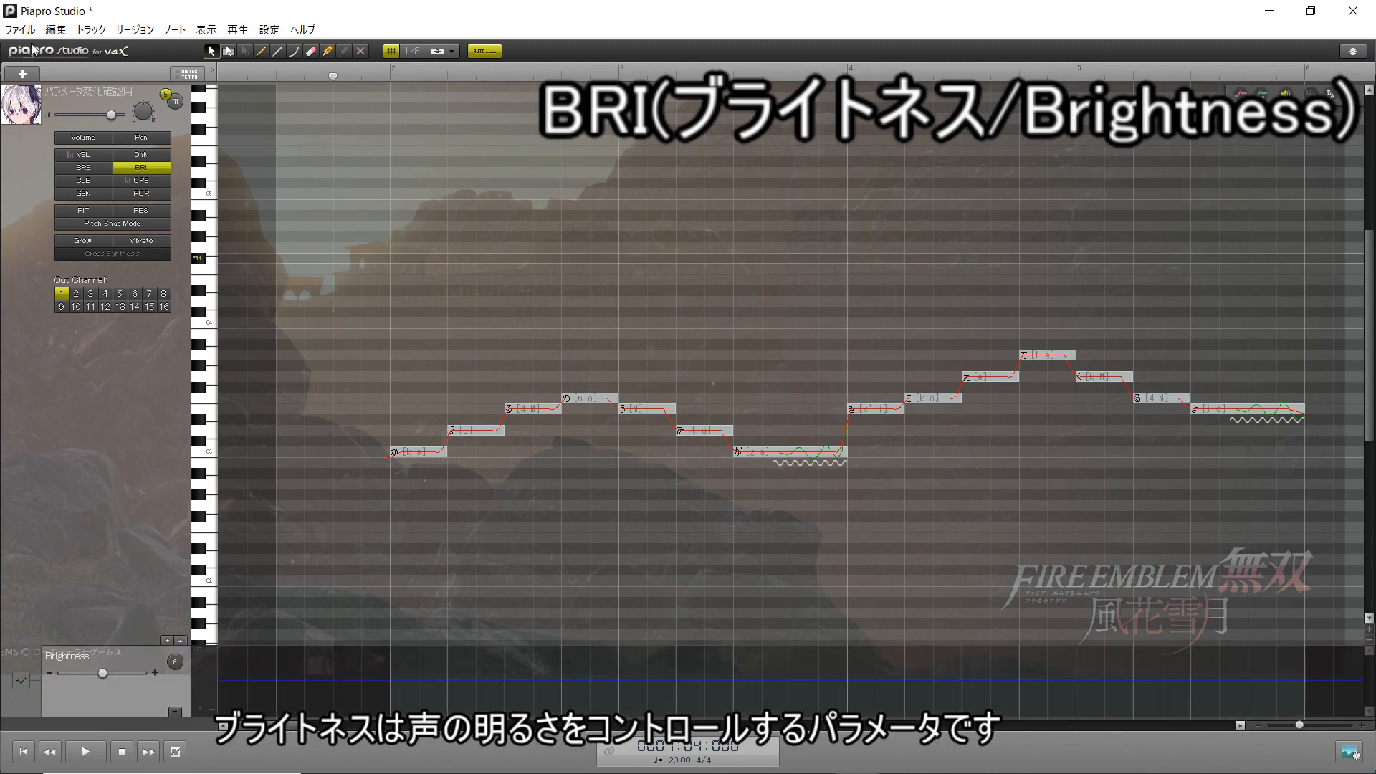
{"action": "key", "text": "2"}
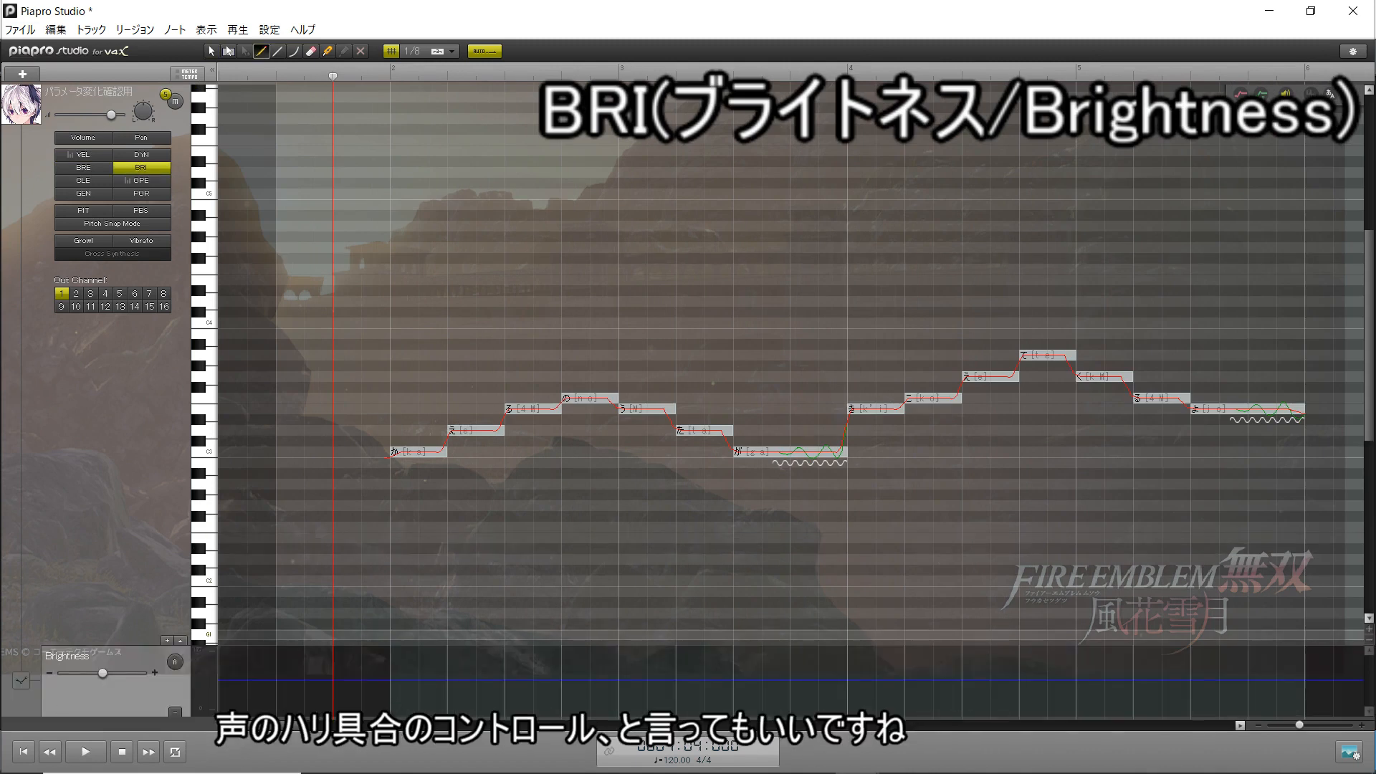
{"action": "mouse_move", "coordinate": [393, 706]}
{"action": "left_mouse_down"}
{"action": "mouse_move", "coordinate": [821, 695]}
{"action": "mouse_move", "coordinate": [845, 692]}
{"action": "mouse_move", "coordinate": [853, 658]}
{"action": "mouse_move", "coordinate": [1322, 617]}
{"action": "left_mouse_up"}
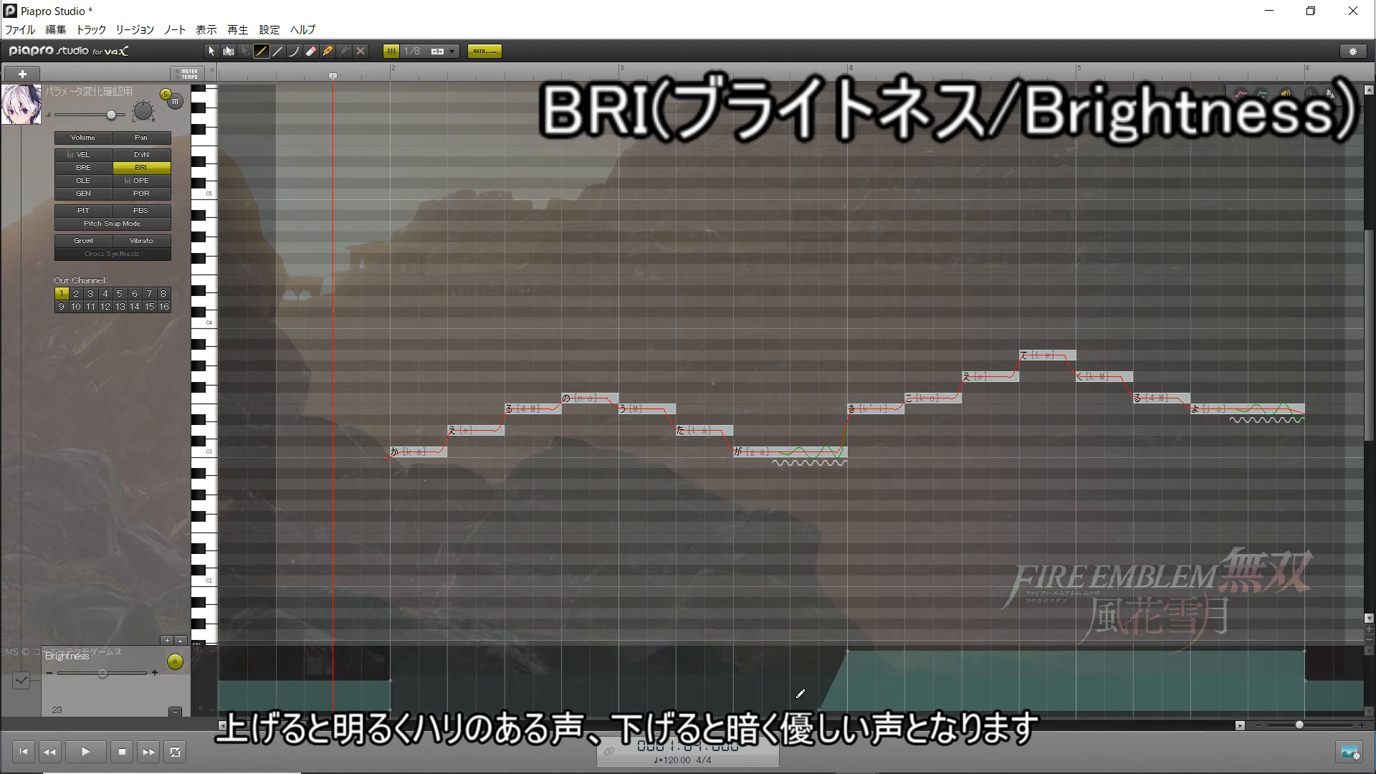
{"action": "left_click_drag", "start_coordinate": [1308, 650], "coordinate": [1335, 651]}
{"action": "key", "text": "space"}
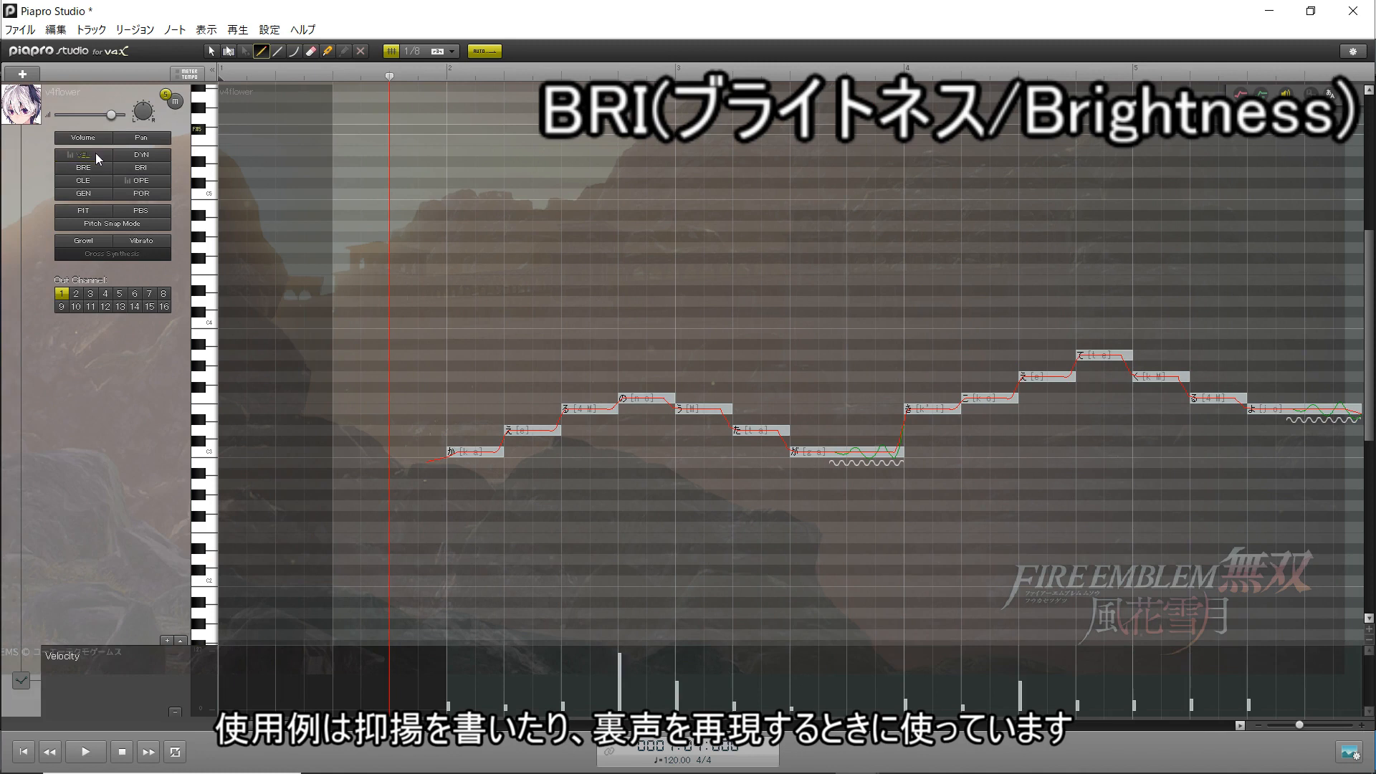
Step: Replace the Velocity lane with Brightness, draw a wavy curve that follows the melody across both phrases, and play it back
{"action": "left_click", "coordinate": [96, 154]}
{"action": "left_click", "coordinate": [141, 168]}
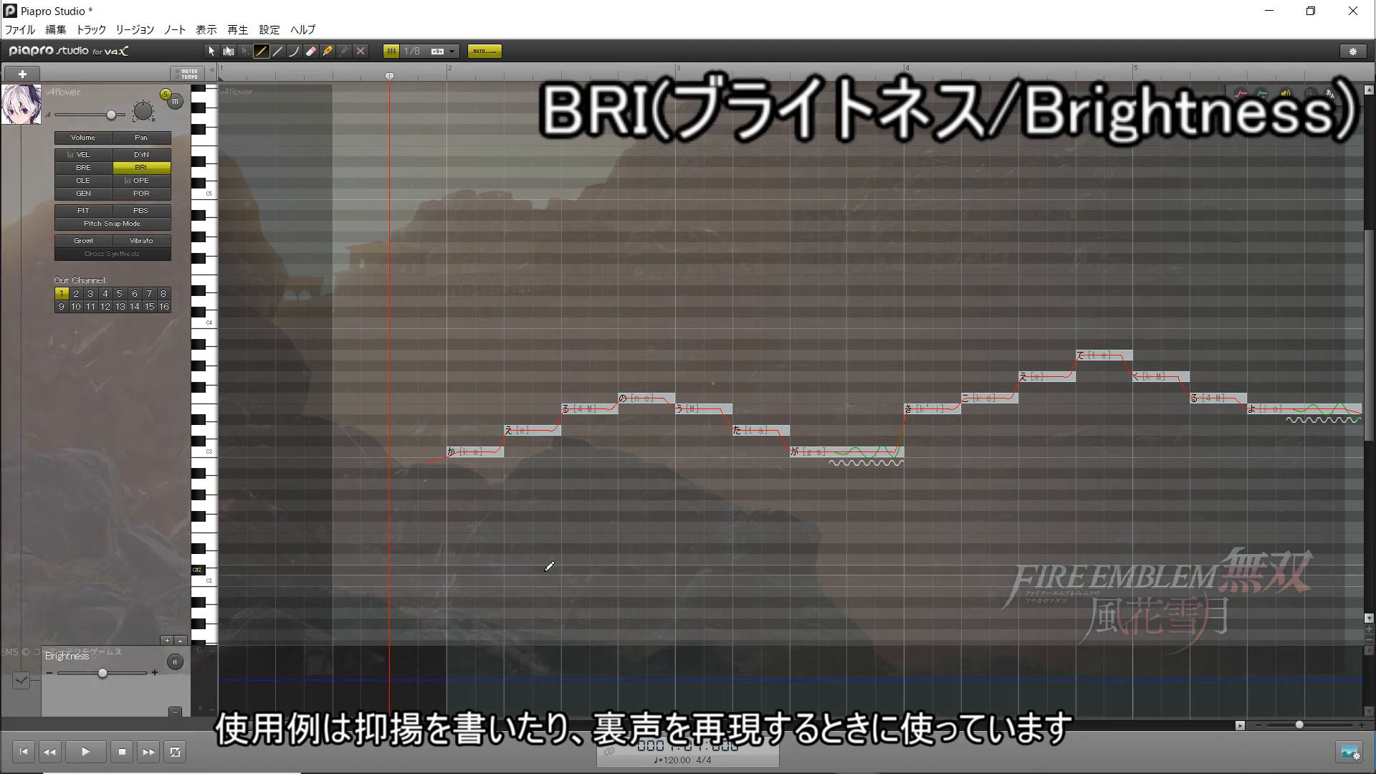
{"action": "scroll", "coordinate": [549, 567], "scroll_direction": "right", "scroll_amount": 2}
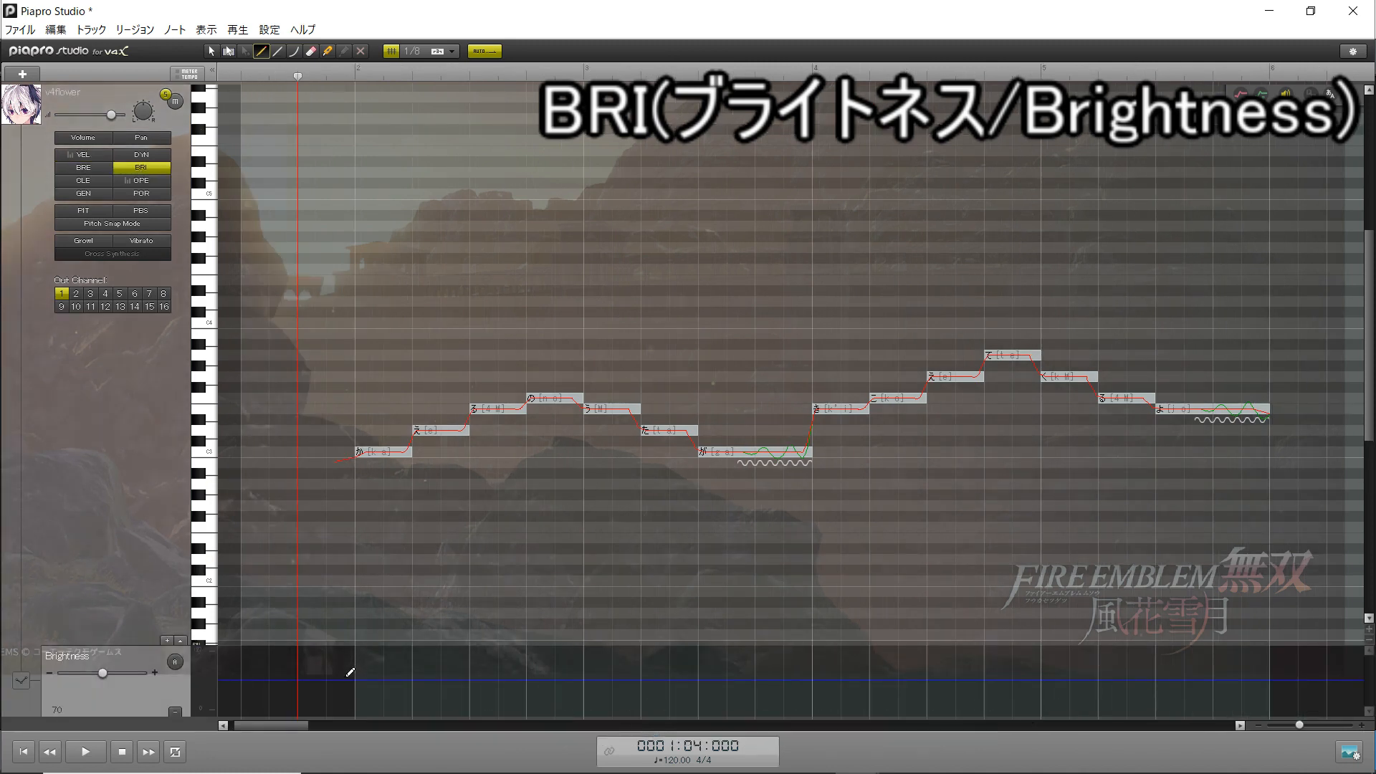
{"action": "mouse_move", "coordinate": [356, 672]}
{"action": "left_mouse_down"}
{"action": "mouse_move", "coordinate": [644, 670]}
{"action": "mouse_move", "coordinate": [792, 694]}
{"action": "mouse_move", "coordinate": [871, 670]}
{"action": "mouse_move", "coordinate": [960, 686]}
{"action": "mouse_move", "coordinate": [1049, 670]}
{"action": "mouse_move", "coordinate": [1258, 676]}
{"action": "mouse_move", "coordinate": [1301, 659]}
{"action": "left_mouse_up"}
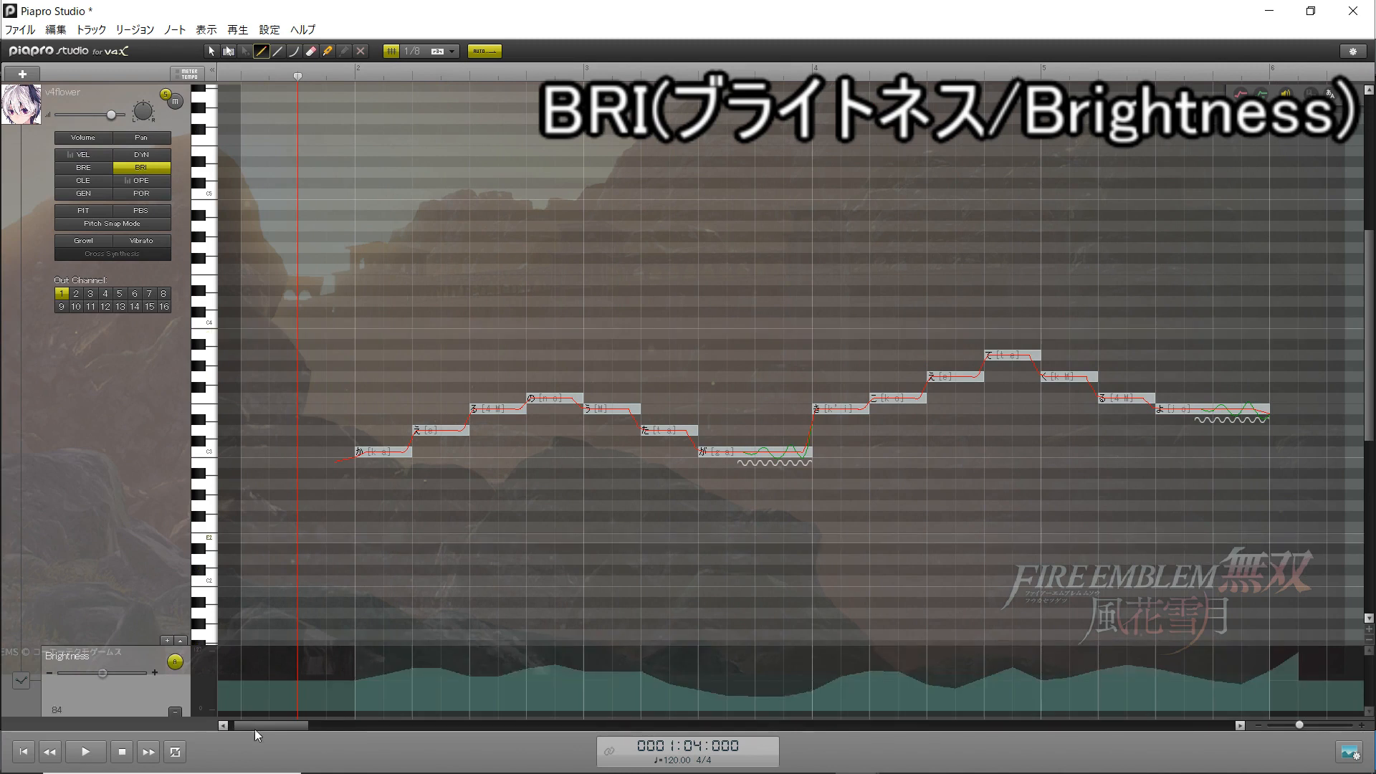
{"action": "left_click", "coordinate": [86, 752]}
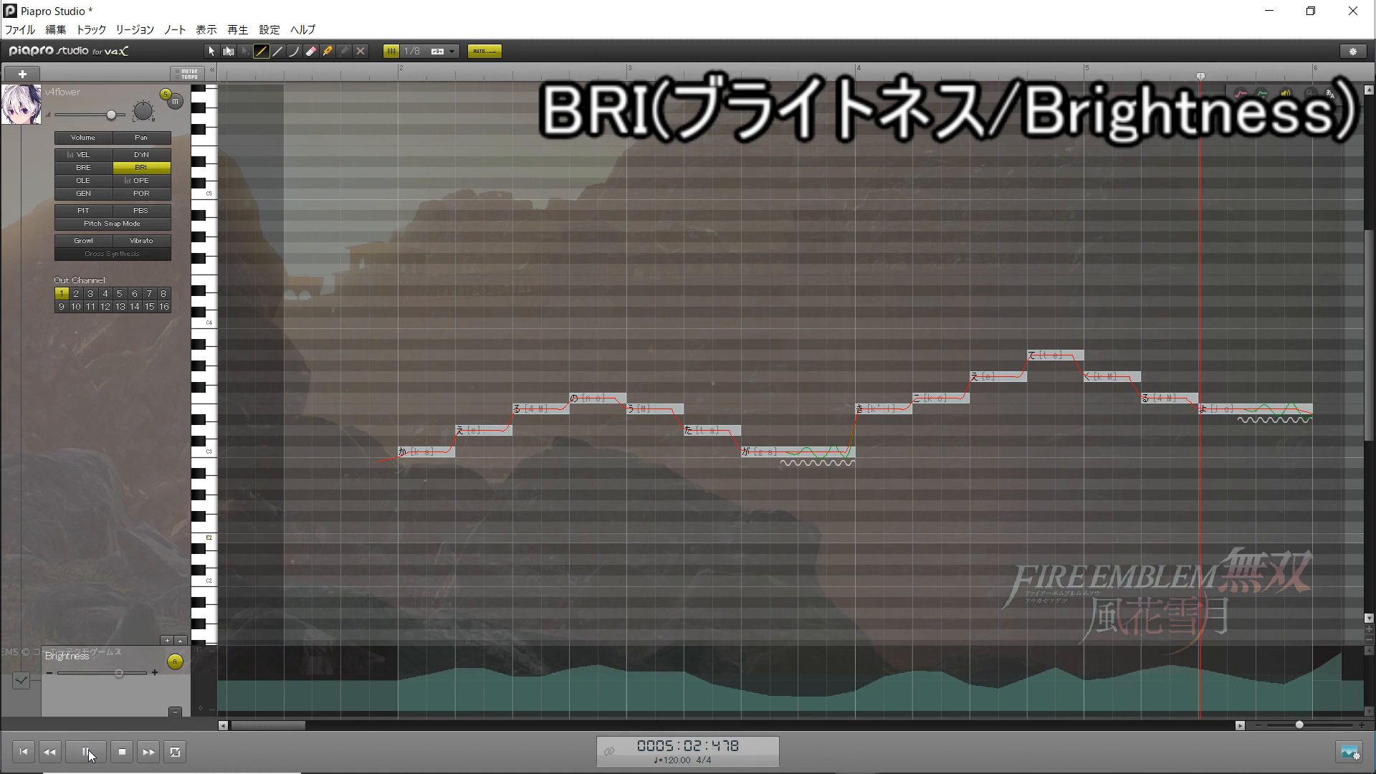
{"action": "left_click", "coordinate": [86, 752]}
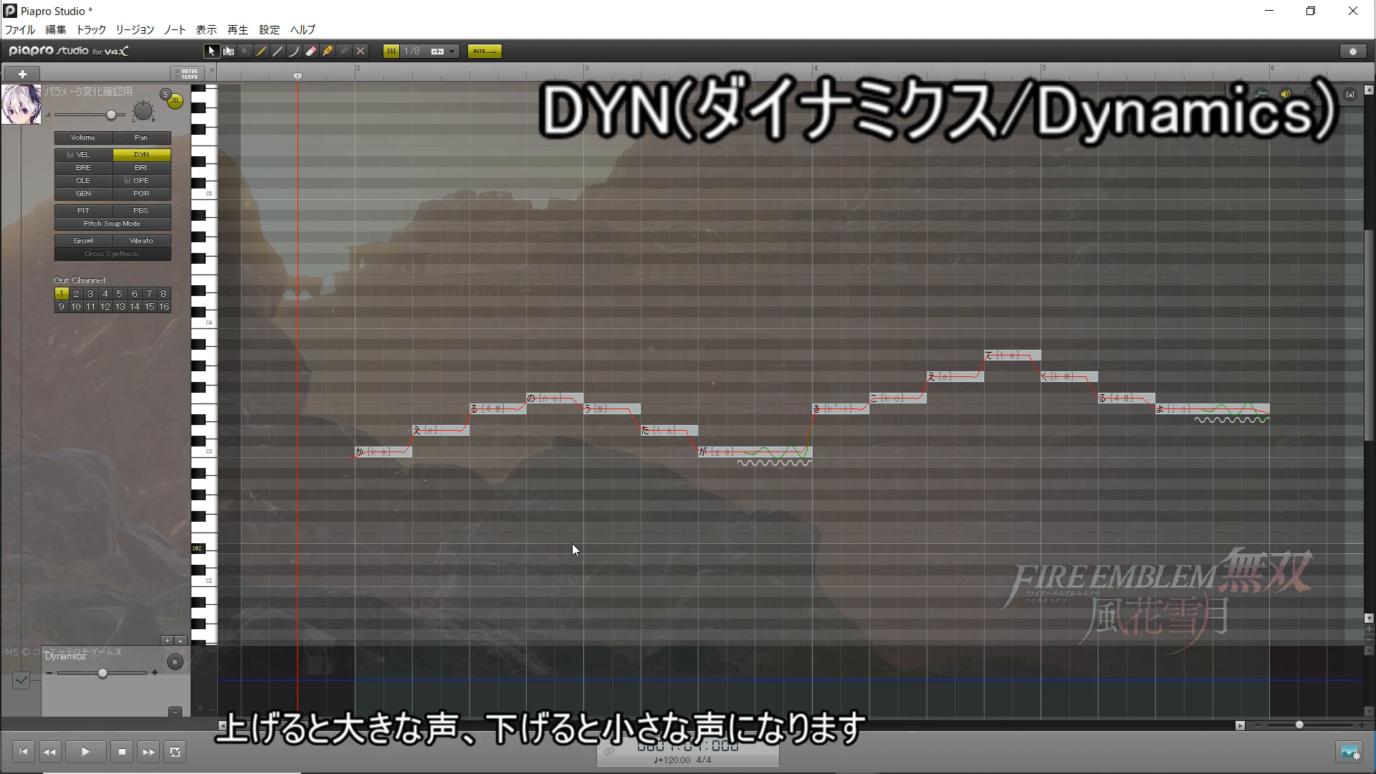
Step: Draw a Dynamics curve that swells from minimum to maximum mid-melody and falls back to minimum, and play the result
{"action": "key", "text": "2"}
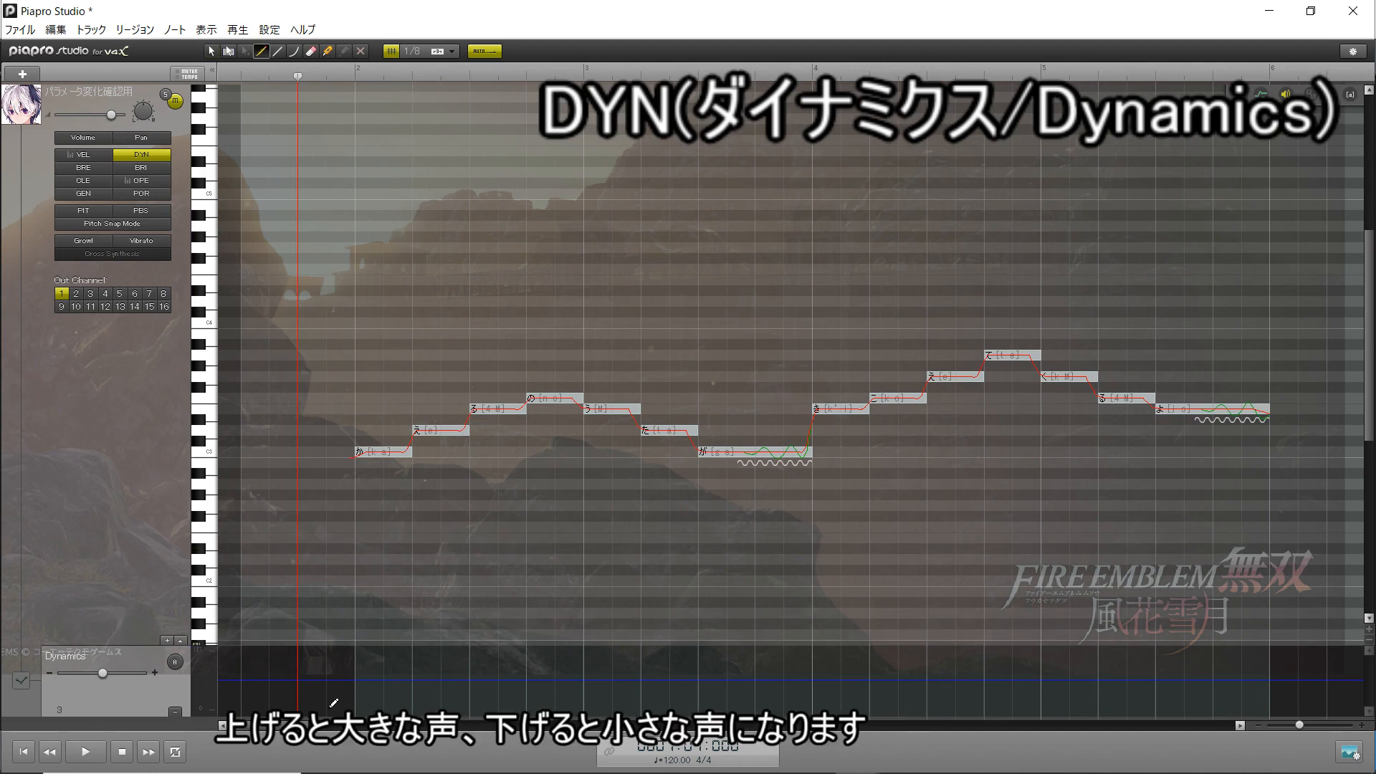
{"action": "mouse_move", "coordinate": [334, 704]}
{"action": "left_mouse_down"}
{"action": "mouse_move", "coordinate": [857, 629]}
{"action": "mouse_move", "coordinate": [1131, 708]}
{"action": "mouse_move", "coordinate": [1297, 717]}
{"action": "left_mouse_up"}
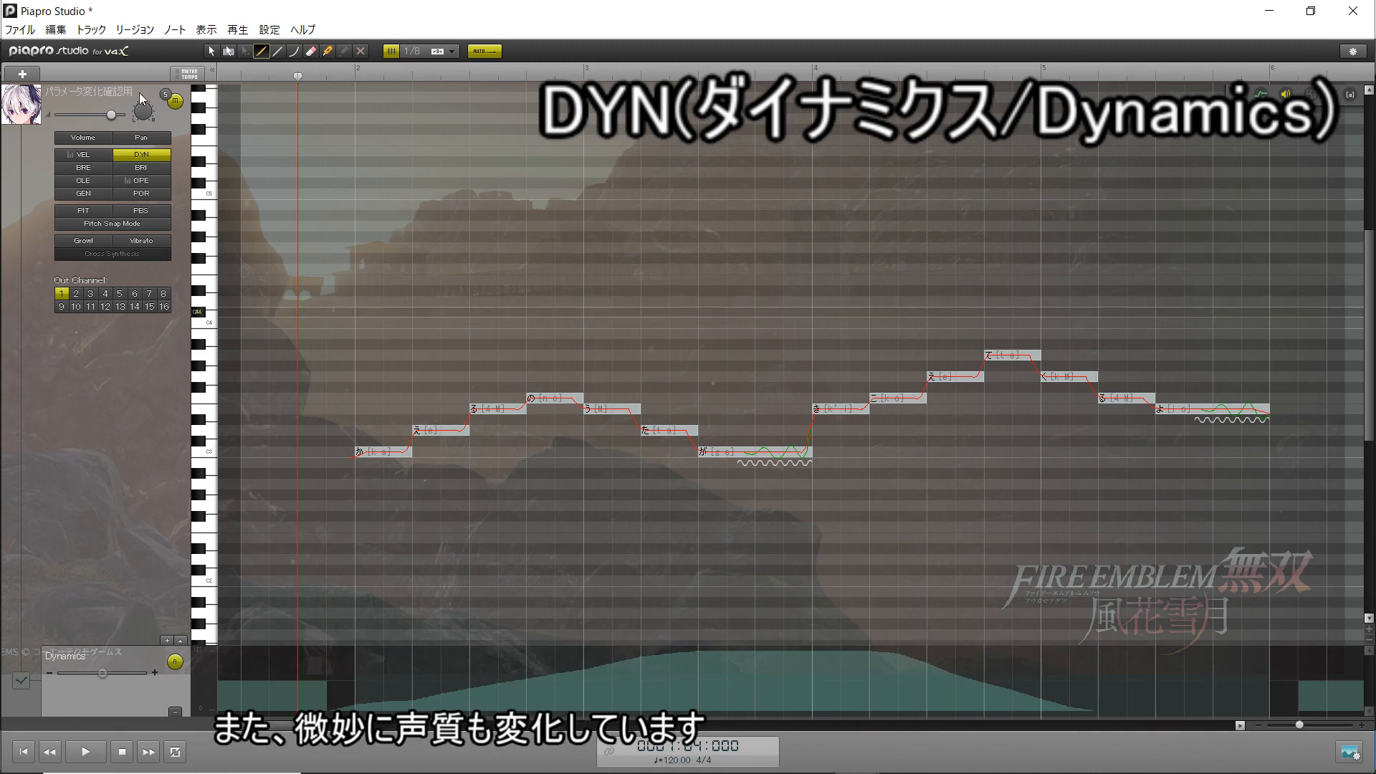
{"action": "left_click", "coordinate": [87, 752]}
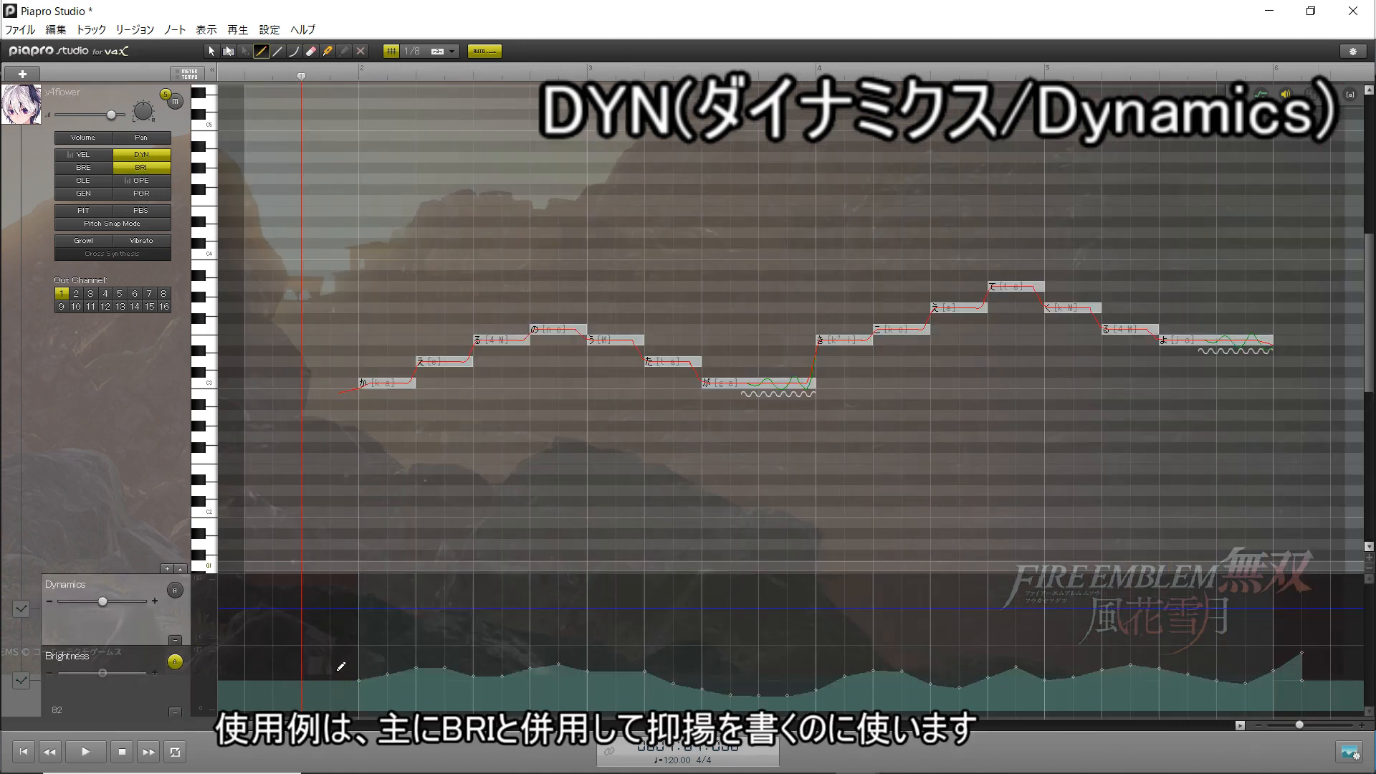
Step: Copy the Brightness curve into the Dynamics lane and play the melody
{"action": "key", "text": "1"}
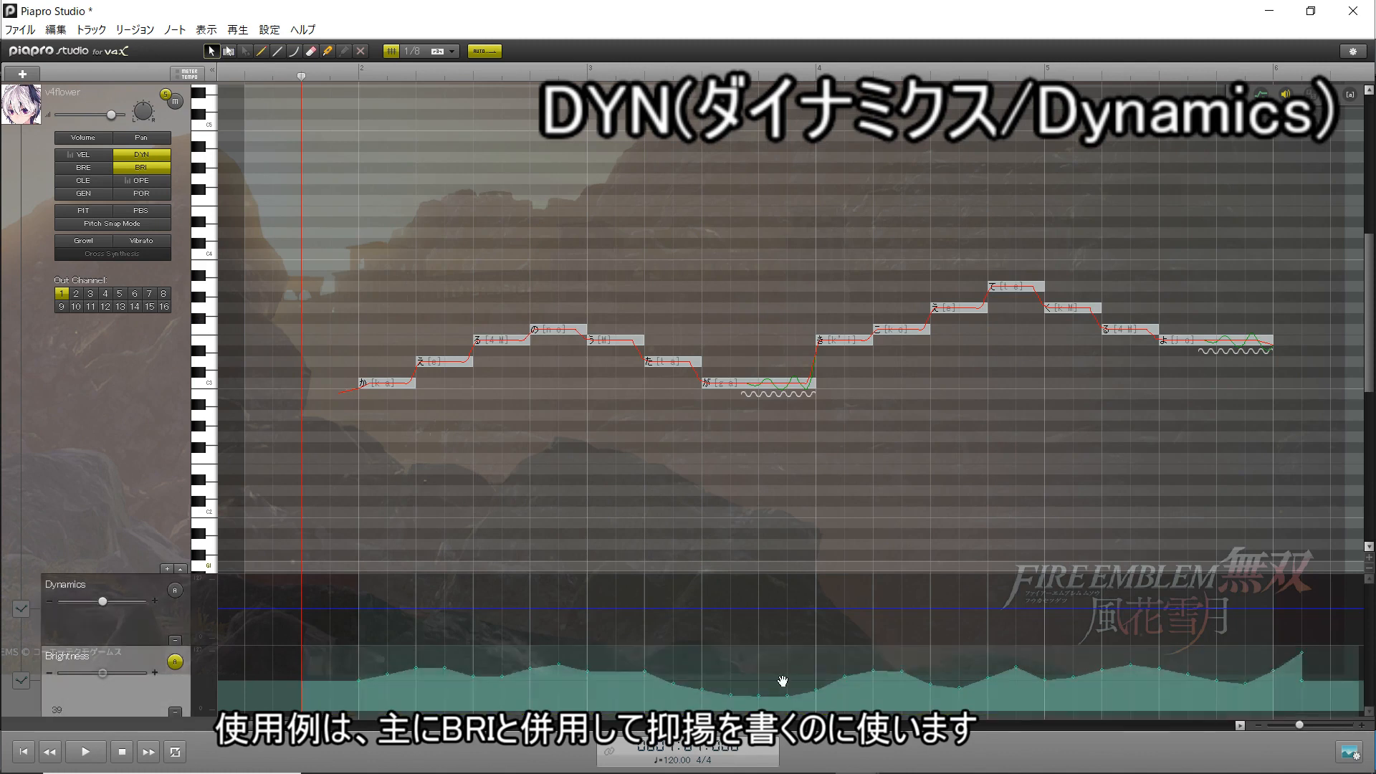
{"action": "left_click", "coordinate": [55, 29]}
{"action": "left_click", "coordinate": [93, 108]}
{"action": "left_click", "coordinate": [145, 617]}
{"action": "key", "text": "ctrl+v"}
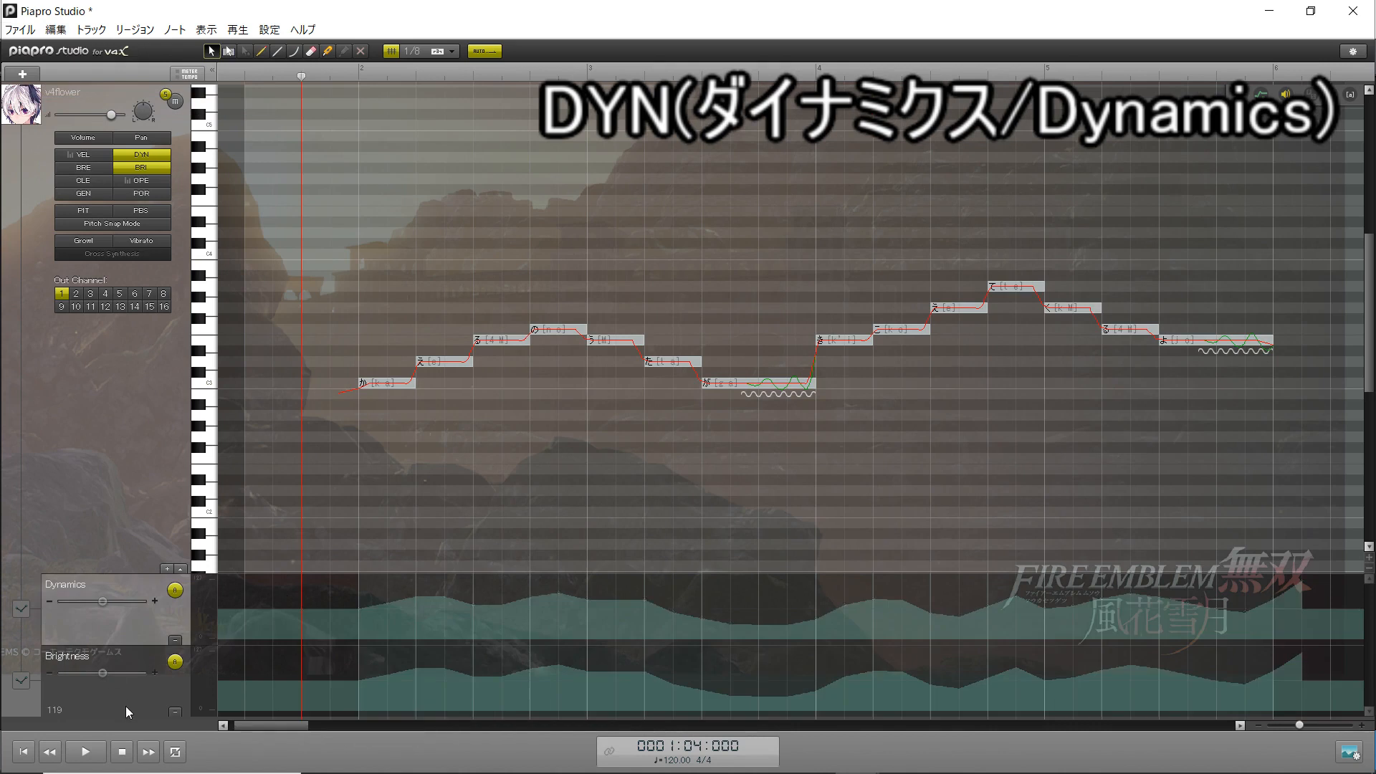
{"action": "left_click", "coordinate": [88, 752]}
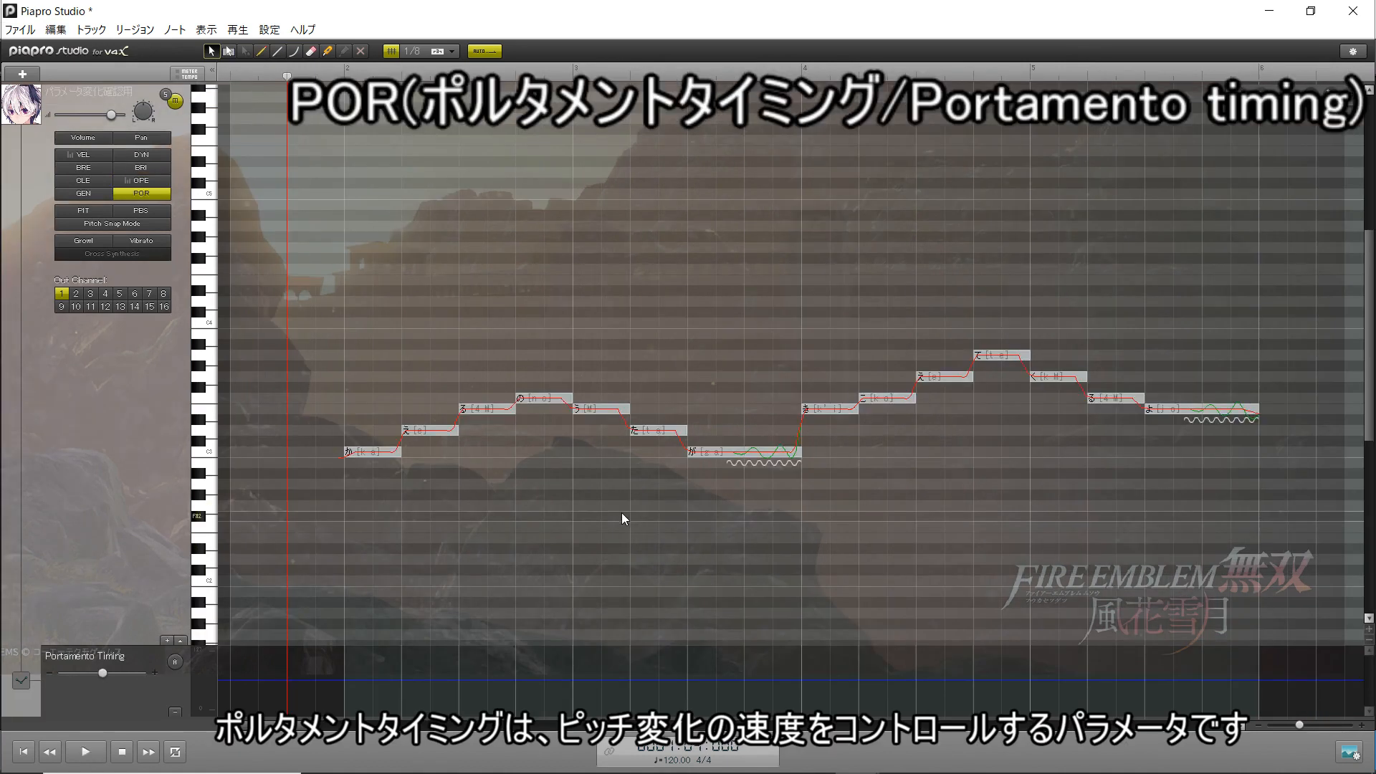
Step: Draw a Portamento Timing curve across both phrases, starting near maximum and ending at minimum, and play the result
{"action": "key", "text": "2"}
{"action": "mouse_move", "coordinate": [341, 650]}
{"action": "left_mouse_down"}
{"action": "mouse_move", "coordinate": [714, 631]}
{"action": "mouse_move", "coordinate": [794, 642]}
{"action": "mouse_move", "coordinate": [832, 729]}
{"action": "mouse_move", "coordinate": [1287, 735]}
{"action": "left_mouse_up"}
{"action": "left_click", "coordinate": [91, 751]}
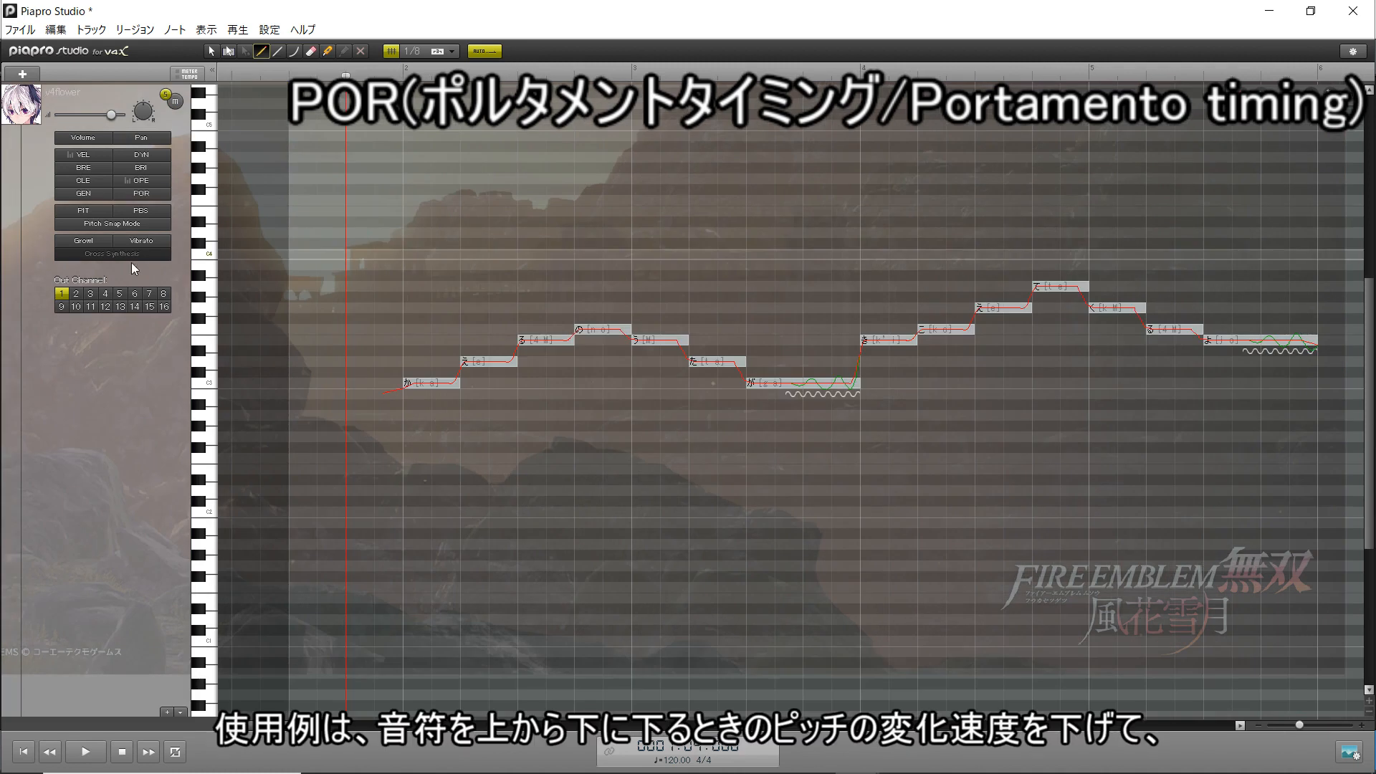
Step: Show Portamento Timing, raise it in short blocks at the descending の–う, て–く and る–よ note transitions, and play the melody
{"action": "left_click", "coordinate": [142, 196]}
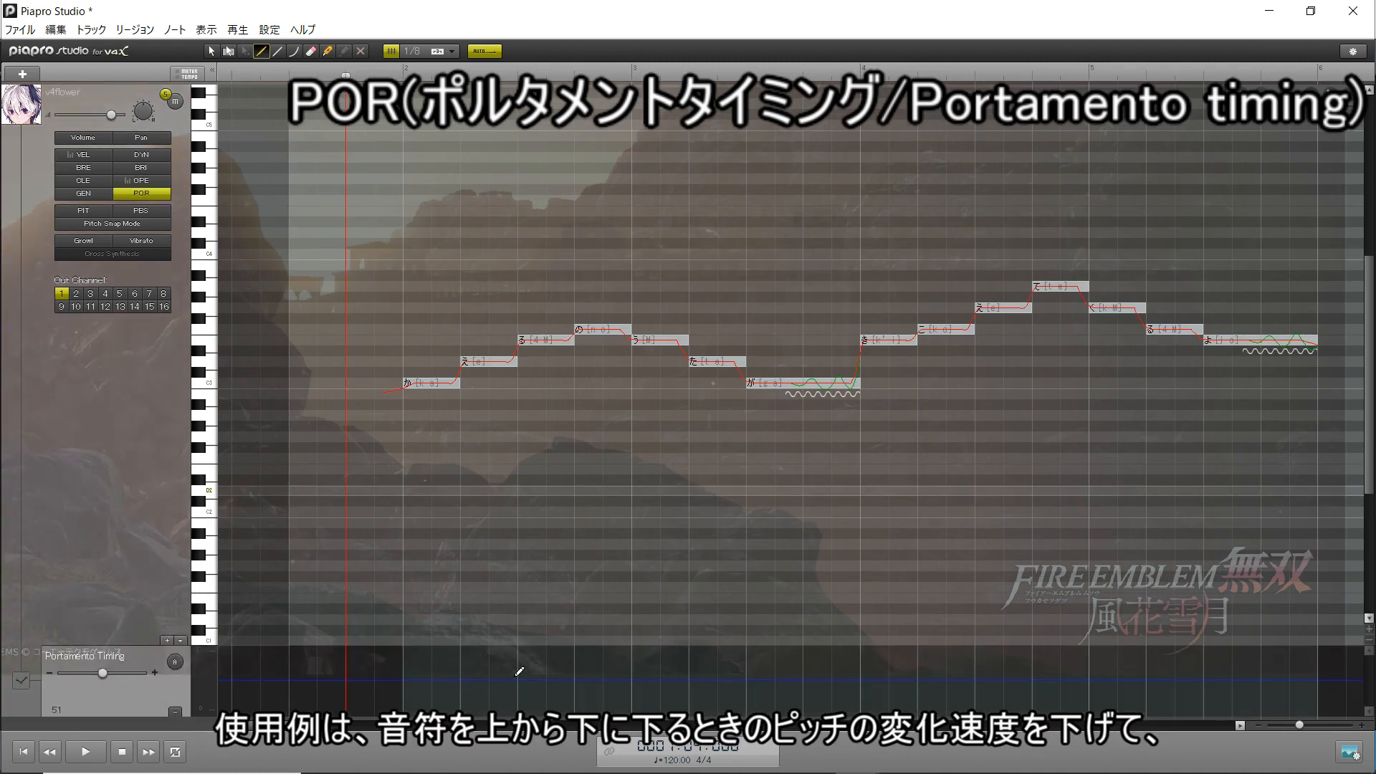
{"action": "mouse_move", "coordinate": [630, 653]}
{"action": "left_mouse_down"}
{"action": "mouse_move", "coordinate": [655, 652]}
{"action": "mouse_move", "coordinate": [603, 660]}
{"action": "left_mouse_up"}
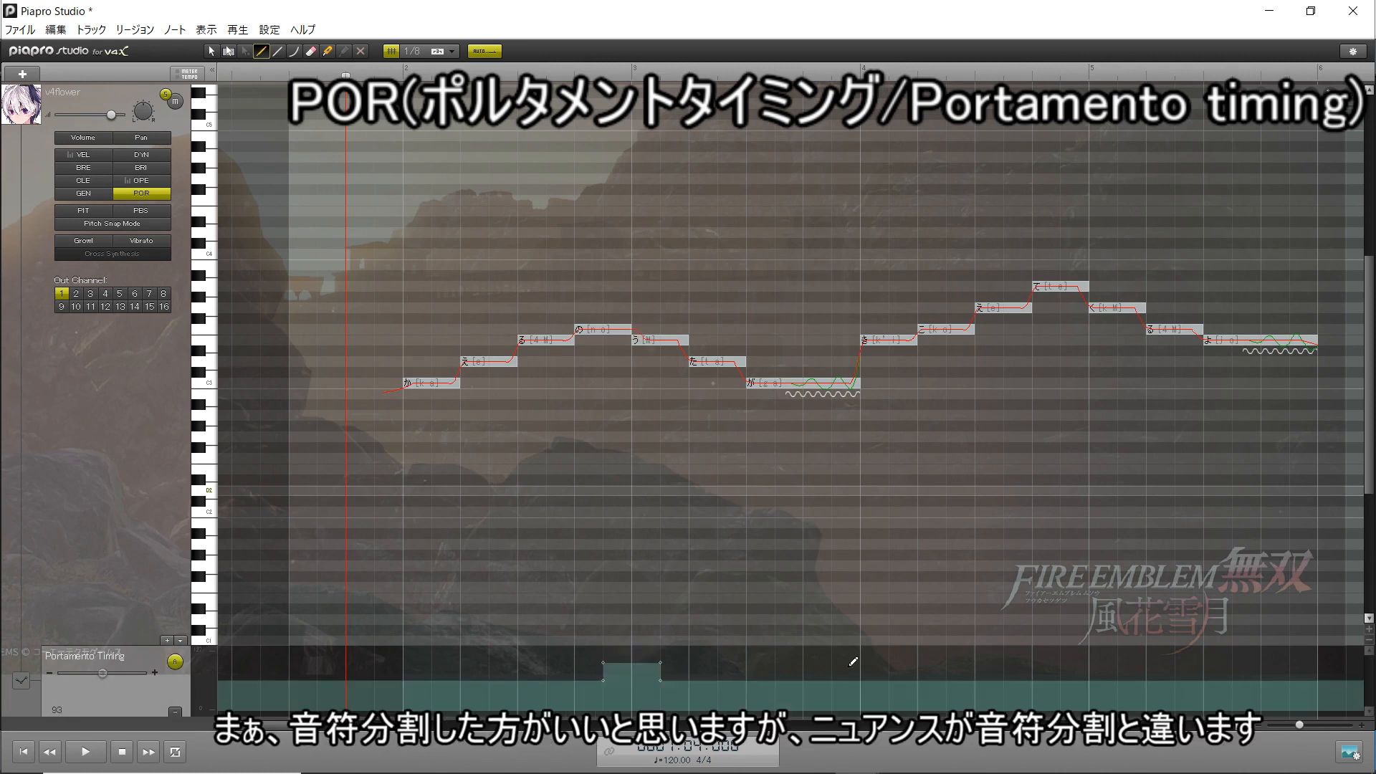
{"action": "left_click_drag", "start_coordinate": [1077, 659], "coordinate": [1122, 660]}
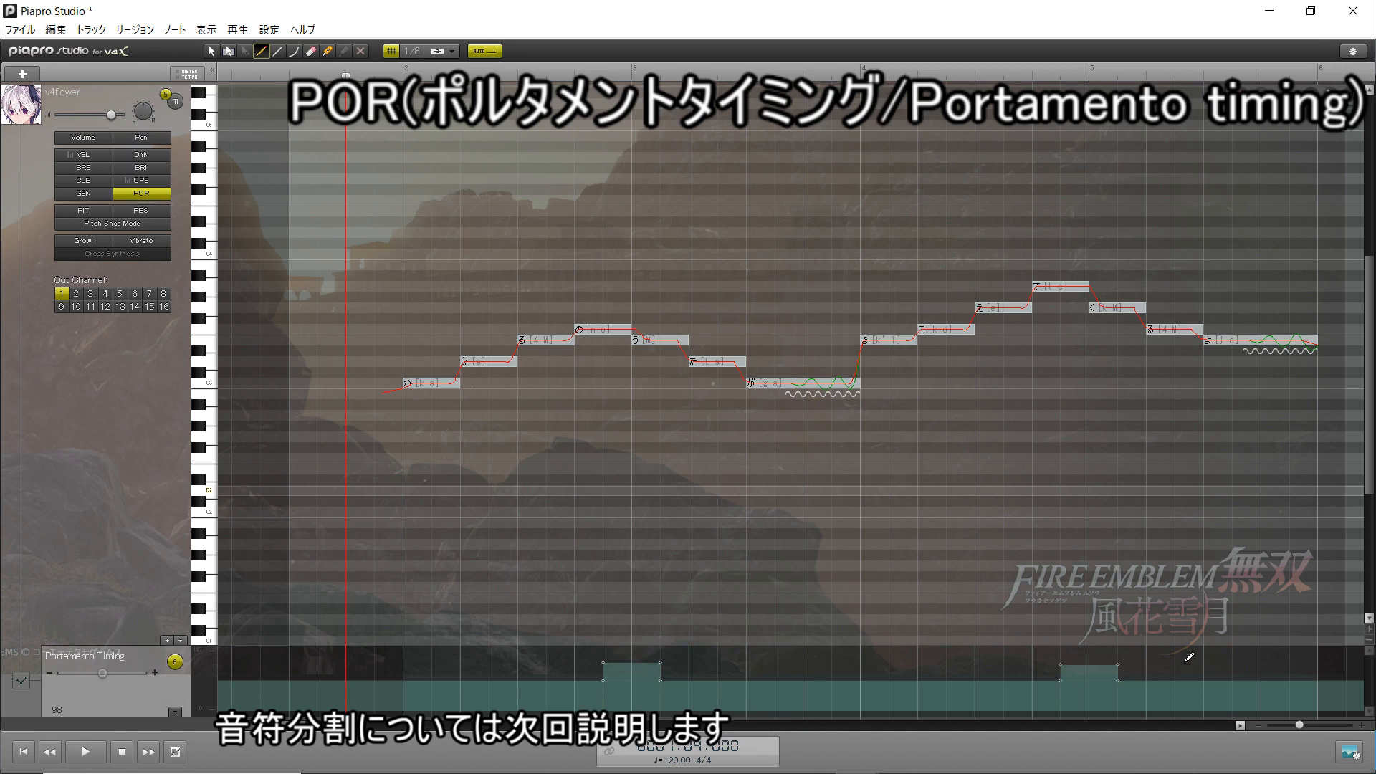
{"action": "left_click_drag", "start_coordinate": [1200, 664], "coordinate": [1237, 655]}
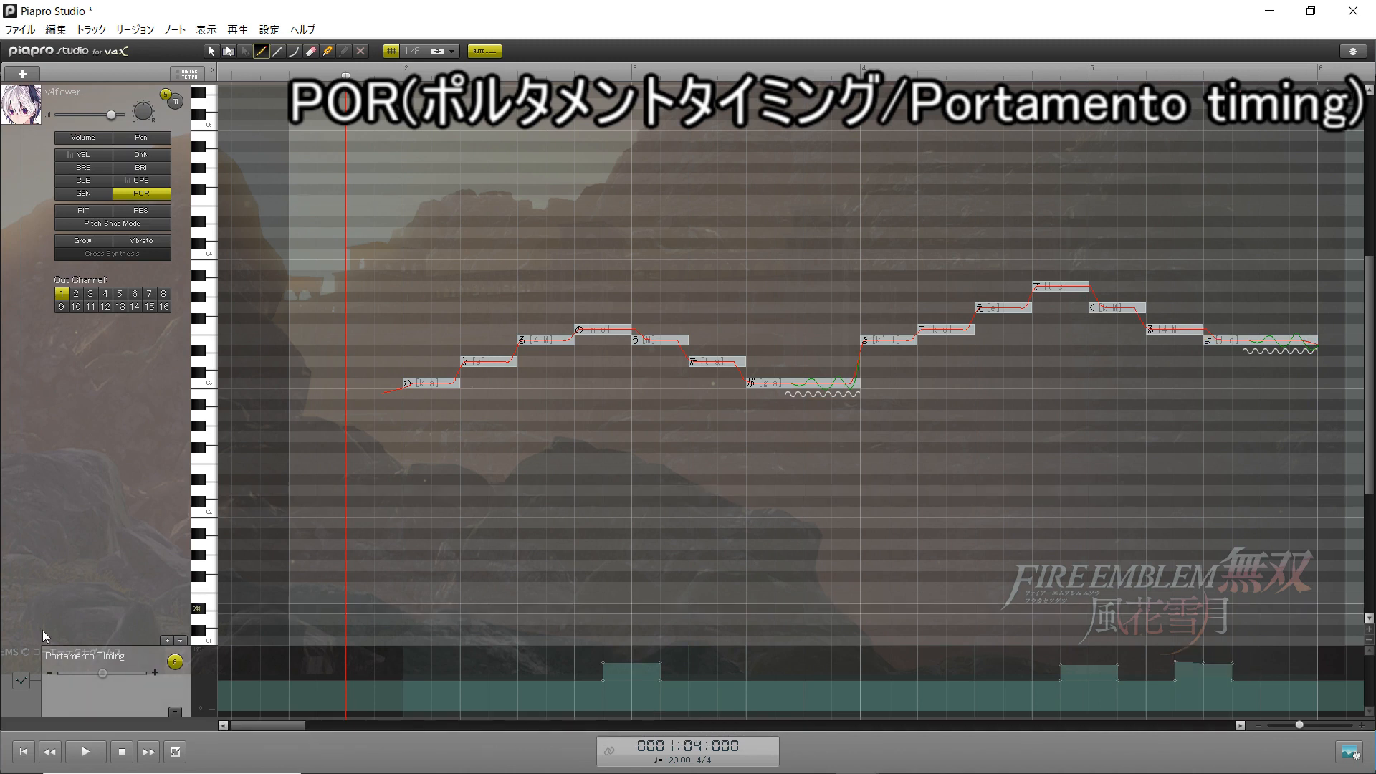
{"action": "left_click", "coordinate": [93, 757]}
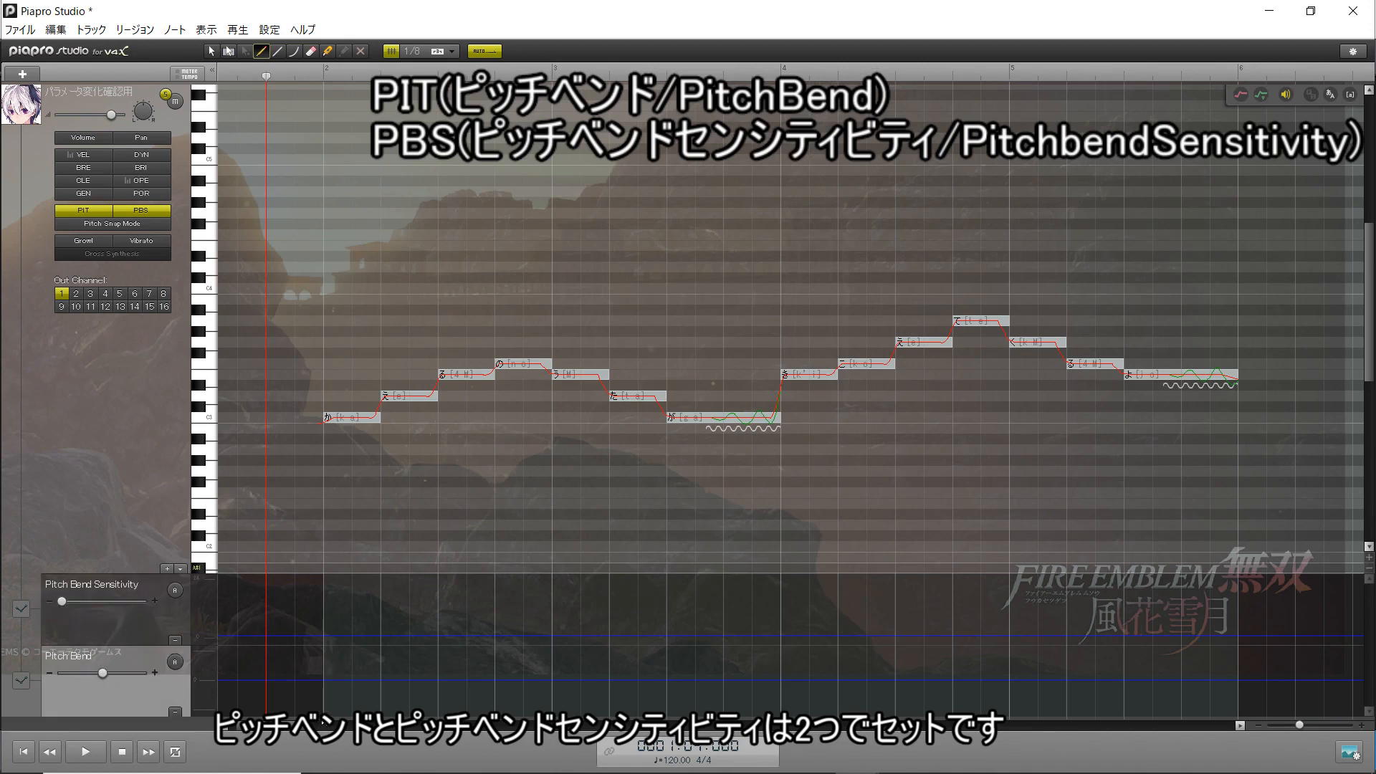
Step: Draw Pitch Bend low over the first phrase and high over the second, add a hump-shaped Pitch Bend Sensitivity curve, and play it
{"action": "mouse_move", "coordinate": [325, 705]}
{"action": "left_mouse_down"}
{"action": "mouse_move", "coordinate": [349, 724]}
{"action": "mouse_move", "coordinate": [728, 733]}
{"action": "mouse_move", "coordinate": [784, 714]}
{"action": "mouse_move", "coordinate": [794, 658]}
{"action": "mouse_move", "coordinate": [833, 625]}
{"action": "mouse_move", "coordinate": [1267, 593]}
{"action": "left_mouse_up"}
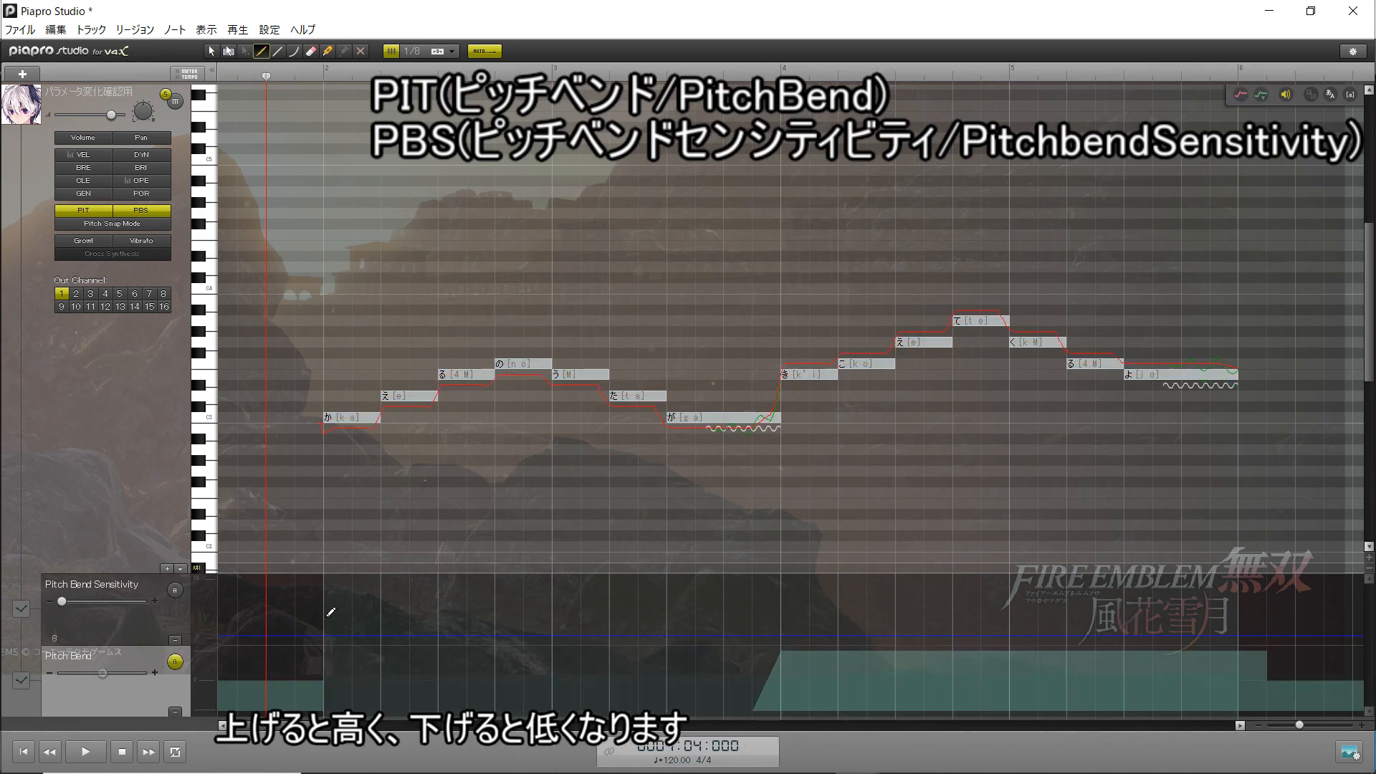
{"action": "mouse_move", "coordinate": [394, 614]}
{"action": "left_mouse_down"}
{"action": "mouse_move", "coordinate": [820, 586]}
{"action": "mouse_move", "coordinate": [1282, 635]}
{"action": "left_mouse_up"}
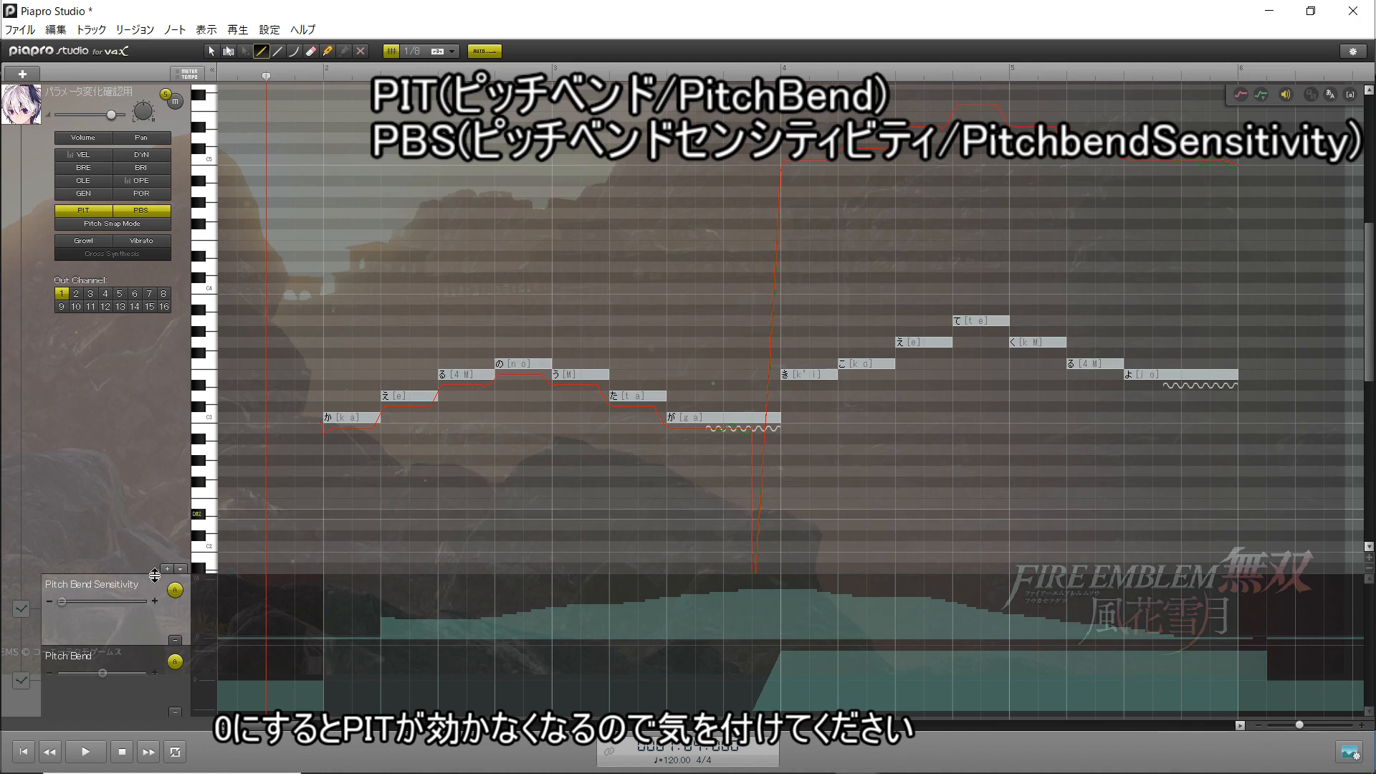
{"action": "left_click", "coordinate": [86, 751]}
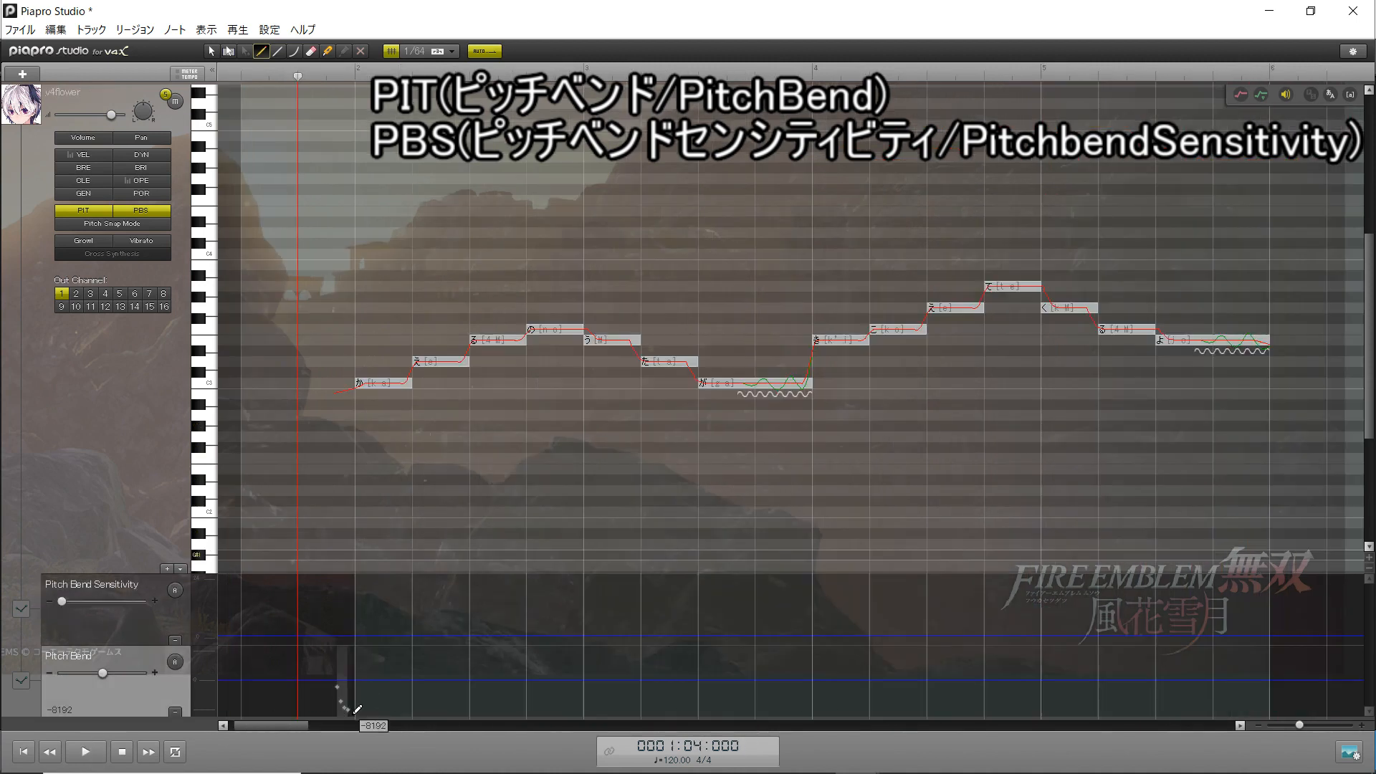
Step: Draw deep Pitch Bend dips at the starts of か, が and き, with Pitch Bend Sensitivity raised near maximum around か
{"action": "left_click_drag", "start_coordinate": [353, 713], "coordinate": [376, 677]}
{"action": "left_click_drag", "start_coordinate": [333, 587], "coordinate": [376, 571]}
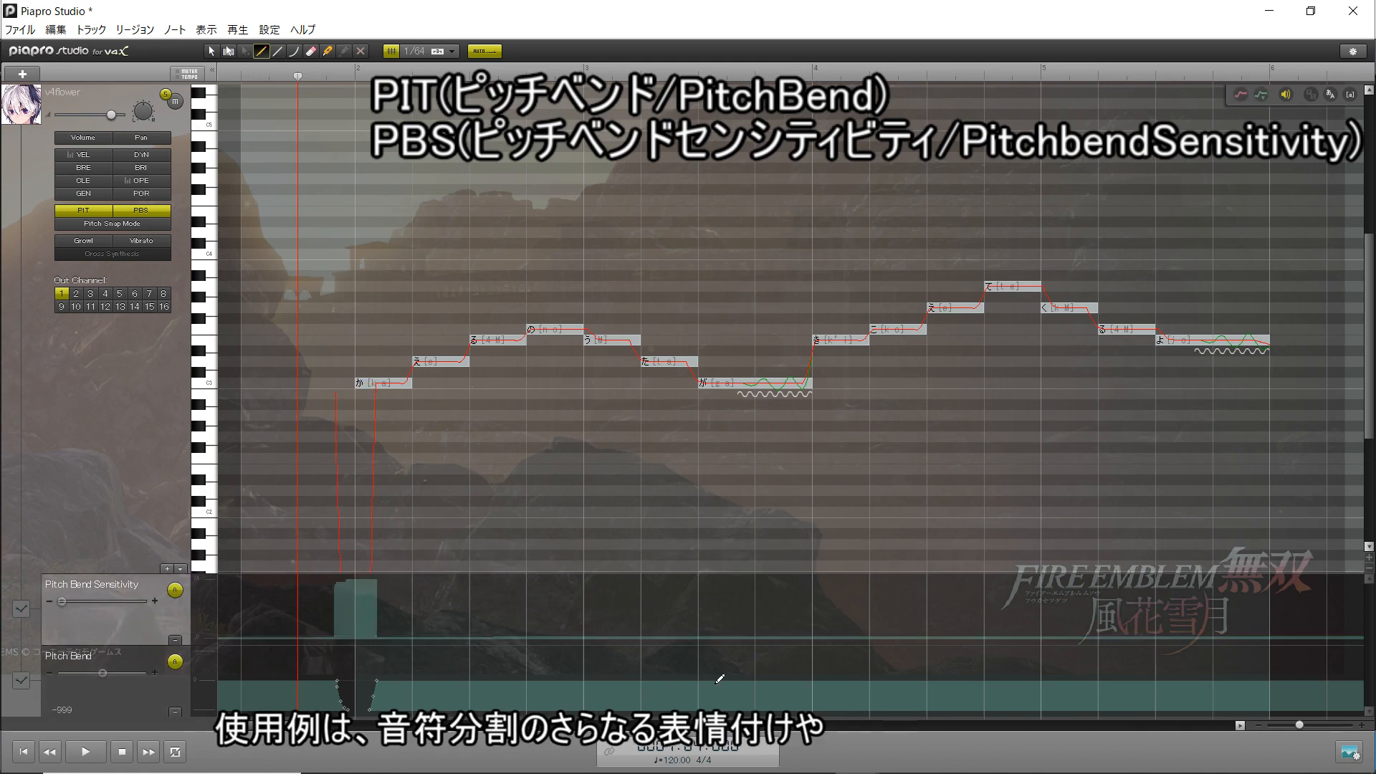
{"action": "mouse_move", "coordinate": [690, 678]}
{"action": "left_mouse_down"}
{"action": "mouse_move", "coordinate": [708, 699]}
{"action": "mouse_move", "coordinate": [712, 679]}
{"action": "left_mouse_up"}
{"action": "mouse_move", "coordinate": [805, 680]}
{"action": "left_mouse_down"}
{"action": "mouse_move", "coordinate": [821, 713]}
{"action": "mouse_move", "coordinate": [826, 680]}
{"action": "left_mouse_up"}
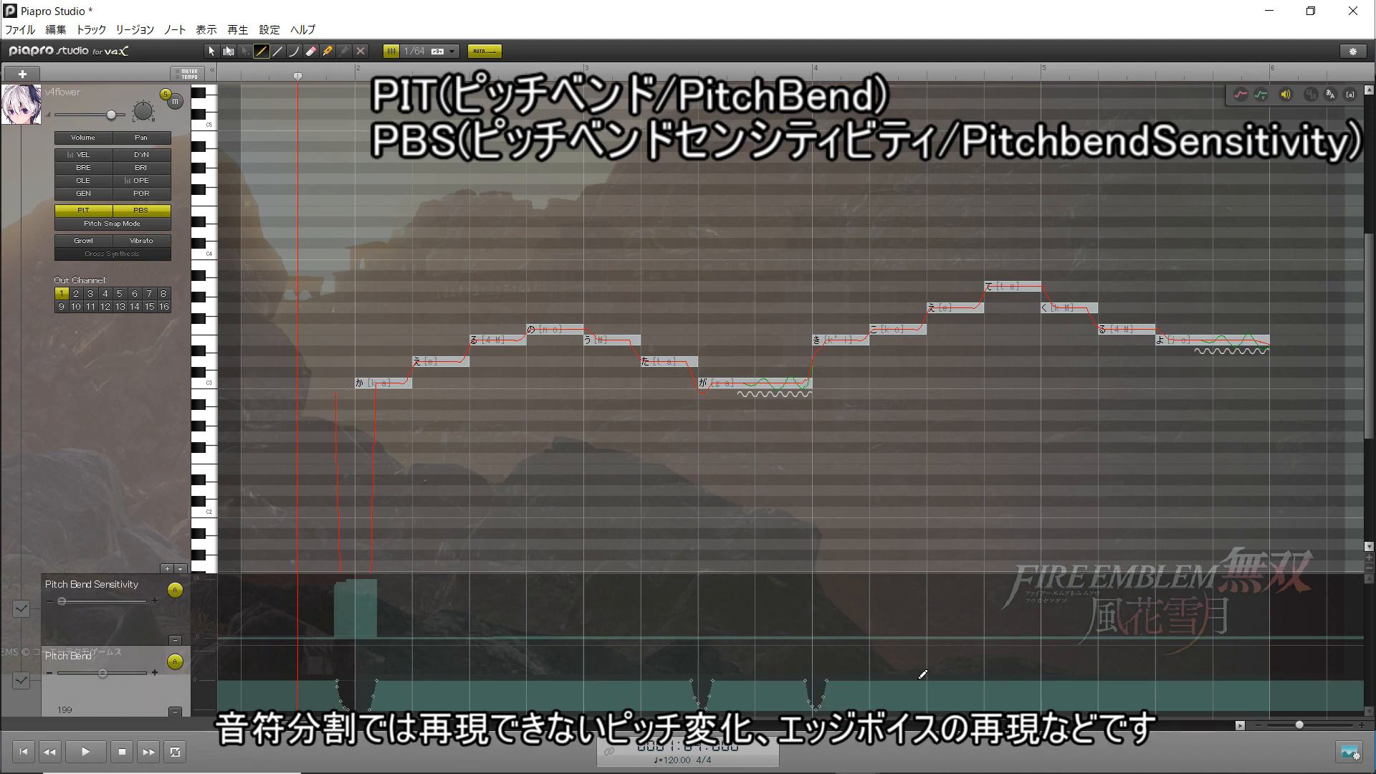
Step: Add Pitch Bend peaks at こ–え and く–る and a dip at る–よ, raise Pitch Bend Sensitivity slightly around く–る, and play the melody
{"action": "mouse_move", "coordinate": [920, 679]}
{"action": "left_mouse_down"}
{"action": "mouse_move", "coordinate": [925, 652]}
{"action": "mouse_move", "coordinate": [932, 681]}
{"action": "left_mouse_up"}
{"action": "mouse_move", "coordinate": [1095, 676]}
{"action": "left_mouse_down"}
{"action": "mouse_move", "coordinate": [1096, 650]}
{"action": "mouse_move", "coordinate": [1155, 708]}
{"action": "mouse_move", "coordinate": [1170, 678]}
{"action": "left_mouse_up"}
{"action": "left_click_drag", "start_coordinate": [1086, 614], "coordinate": [1112, 623]}
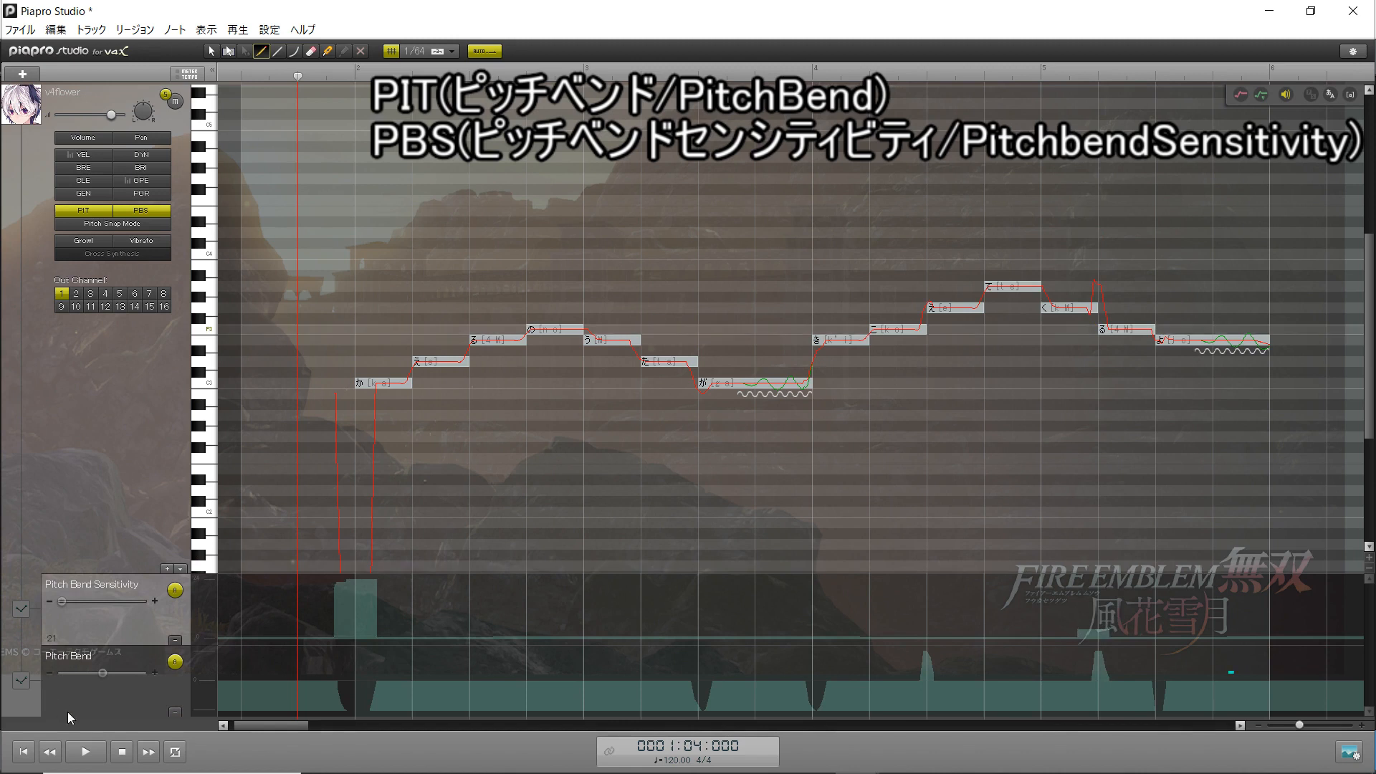
{"action": "left_click", "coordinate": [87, 751]}
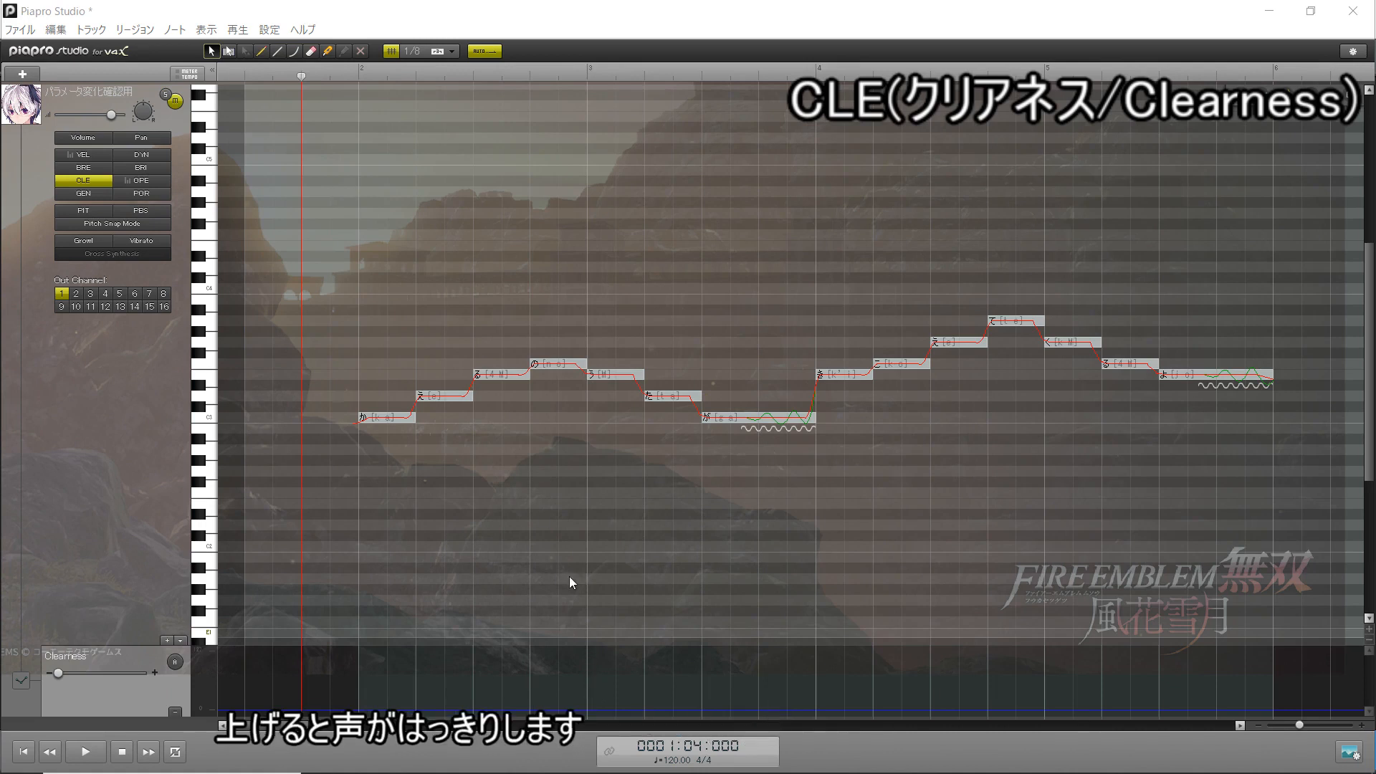
Step: Draw a Clearness curve with one tall hump over う to が and a lower, longer hump over the second phrase
{"action": "right_click", "coordinate": [613, 676]}
{"action": "mouse_move", "coordinate": [580, 705]}
{"action": "left_mouse_down"}
{"action": "mouse_move", "coordinate": [734, 663]}
{"action": "mouse_move", "coordinate": [870, 702]}
{"action": "mouse_move", "coordinate": [1132, 674]}
{"action": "mouse_move", "coordinate": [1329, 699]}
{"action": "left_mouse_up"}
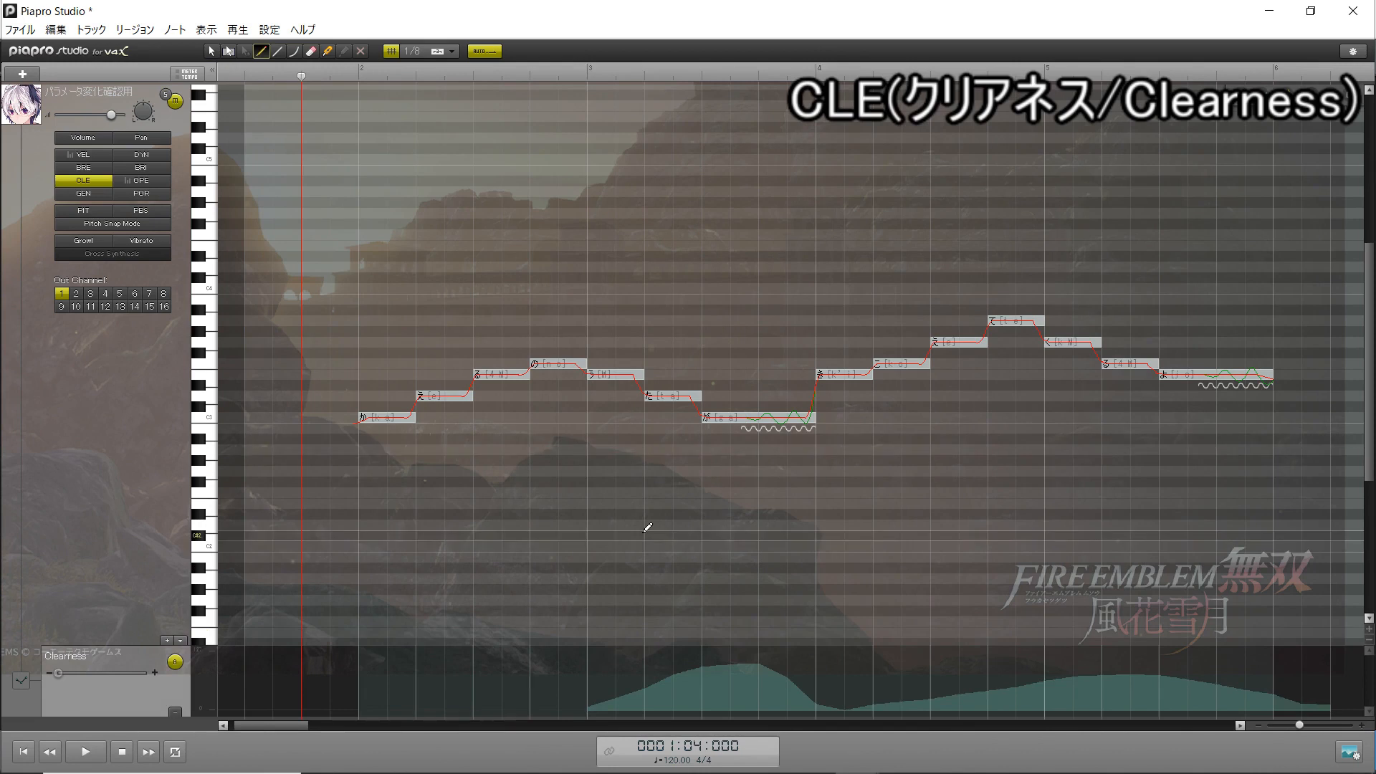
Step: Play the test melody with the Clearness curve and return the playhead to just before the first note
{"action": "left_click", "coordinate": [86, 749]}
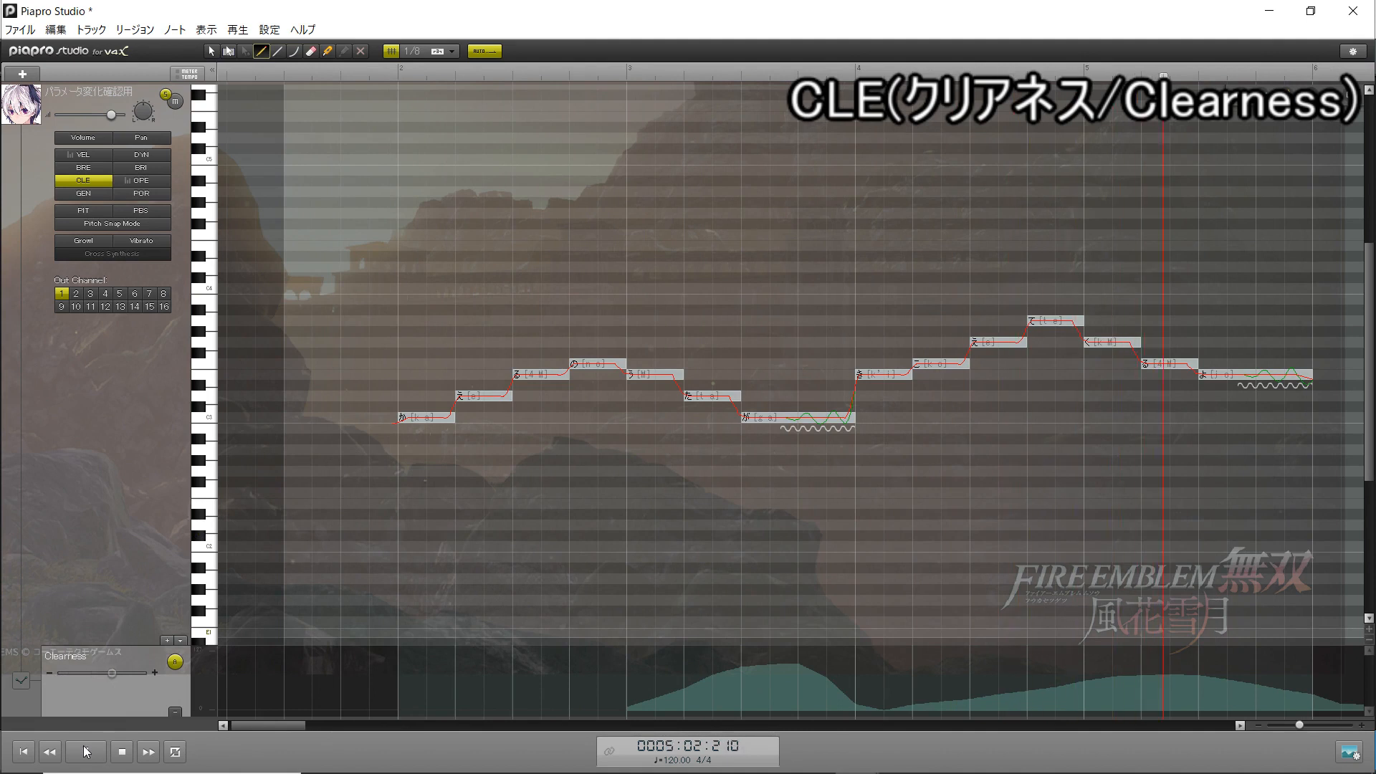
{"action": "left_click", "coordinate": [85, 751]}
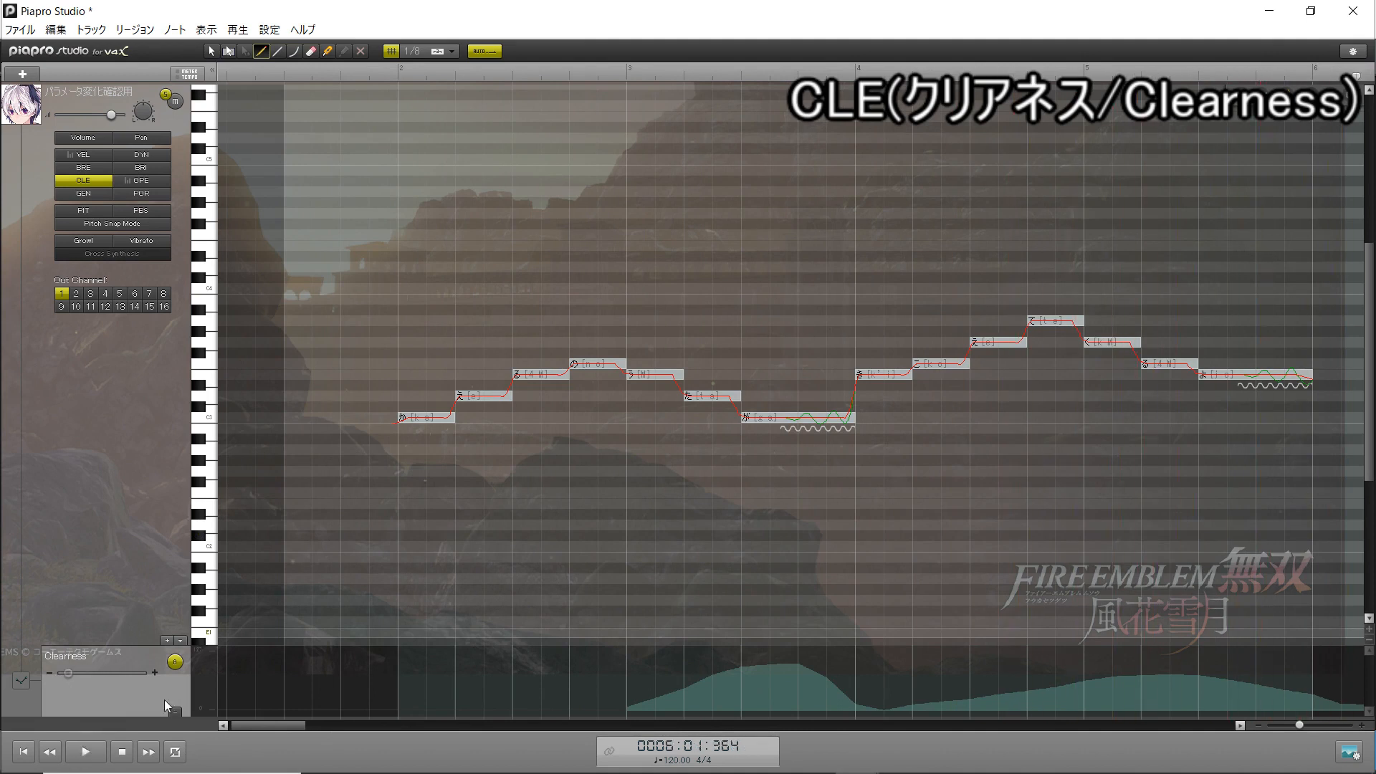
{"action": "left_click", "coordinate": [340, 76]}
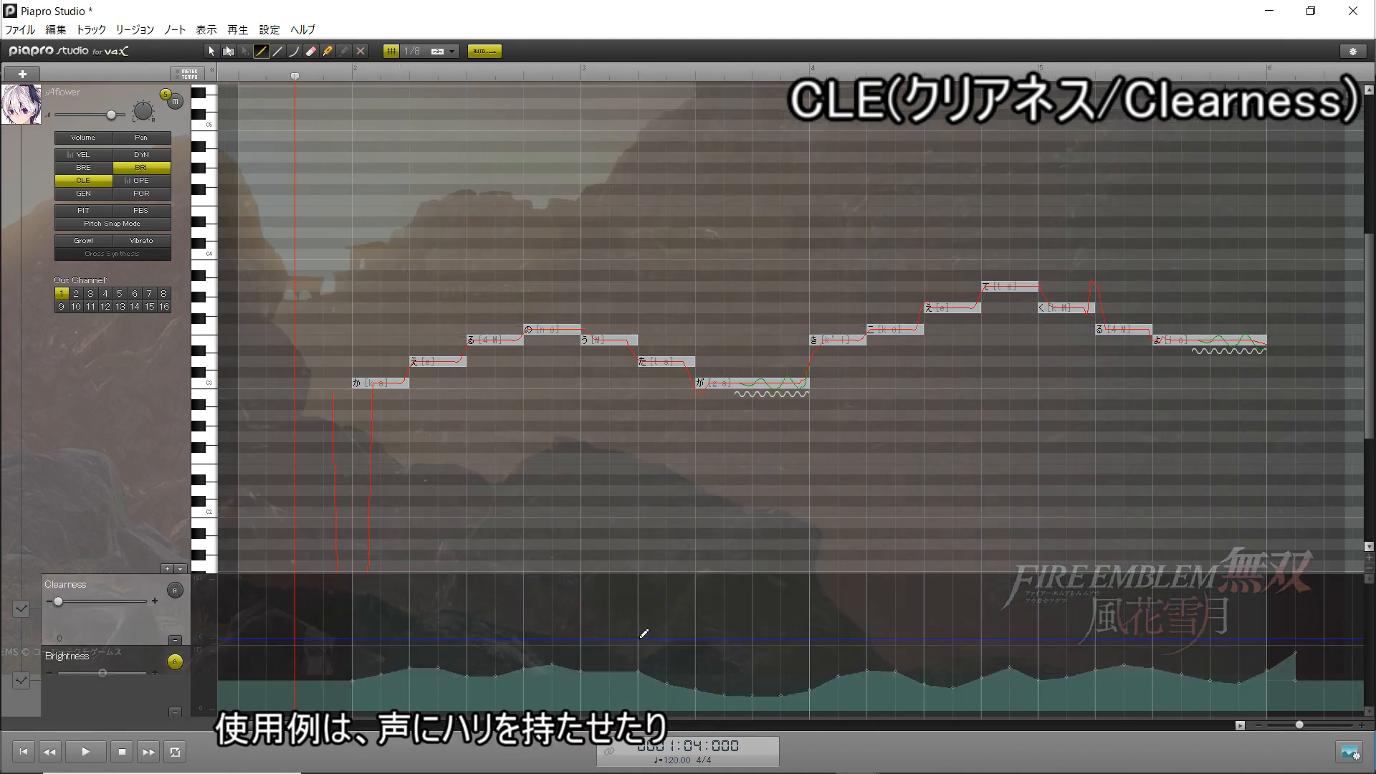
Step: Draw low Clearness humps over た–が and from え to る on the v4flower track, and play the melody
{"action": "mouse_move", "coordinate": [644, 633]}
{"action": "left_mouse_down"}
{"action": "mouse_move", "coordinate": [731, 615]}
{"action": "mouse_move", "coordinate": [809, 637]}
{"action": "left_mouse_up"}
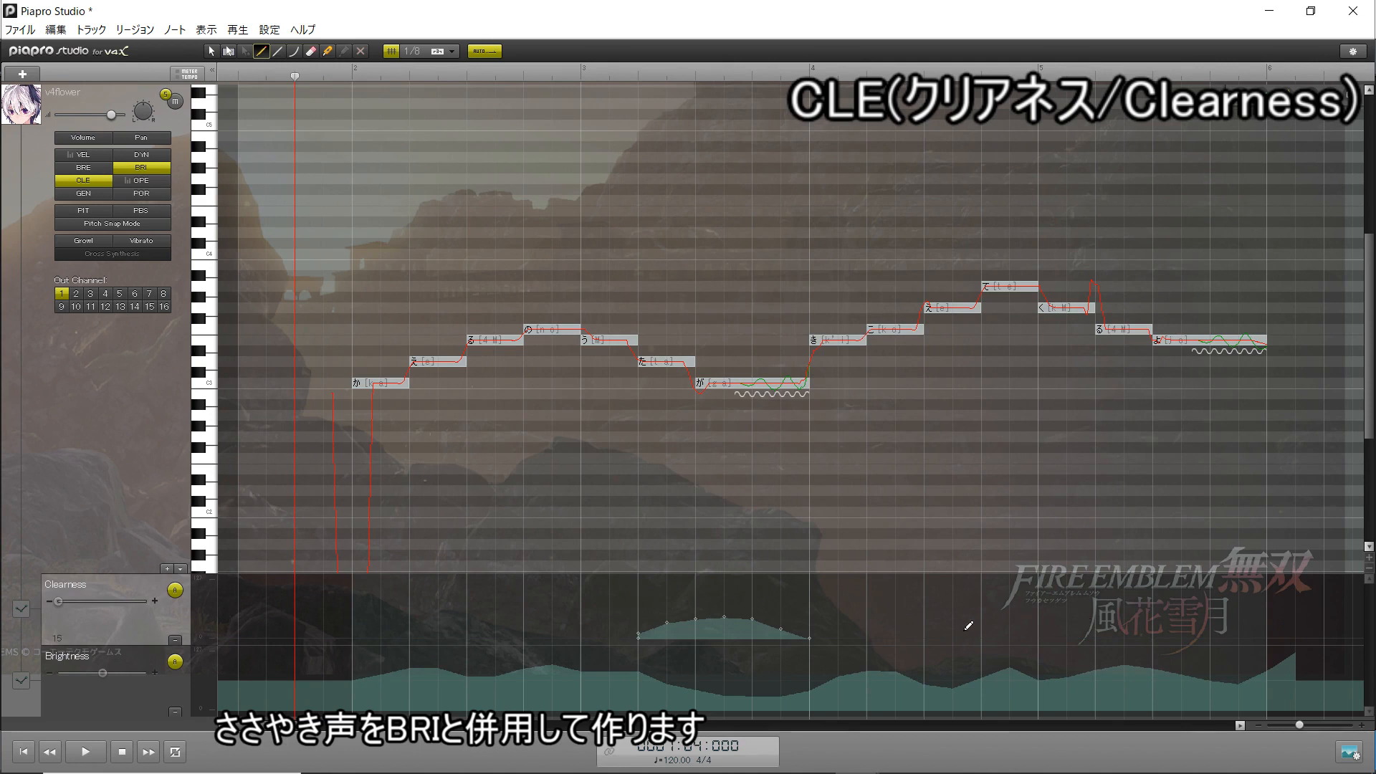
{"action": "mouse_move", "coordinate": [961, 621]}
{"action": "left_mouse_down"}
{"action": "mouse_move", "coordinate": [1007, 608]}
{"action": "mouse_move", "coordinate": [1138, 626]}
{"action": "left_mouse_up"}
{"action": "left_click_drag", "start_coordinate": [955, 627], "coordinate": [1126, 630]}
{"action": "left_click", "coordinate": [88, 751]}
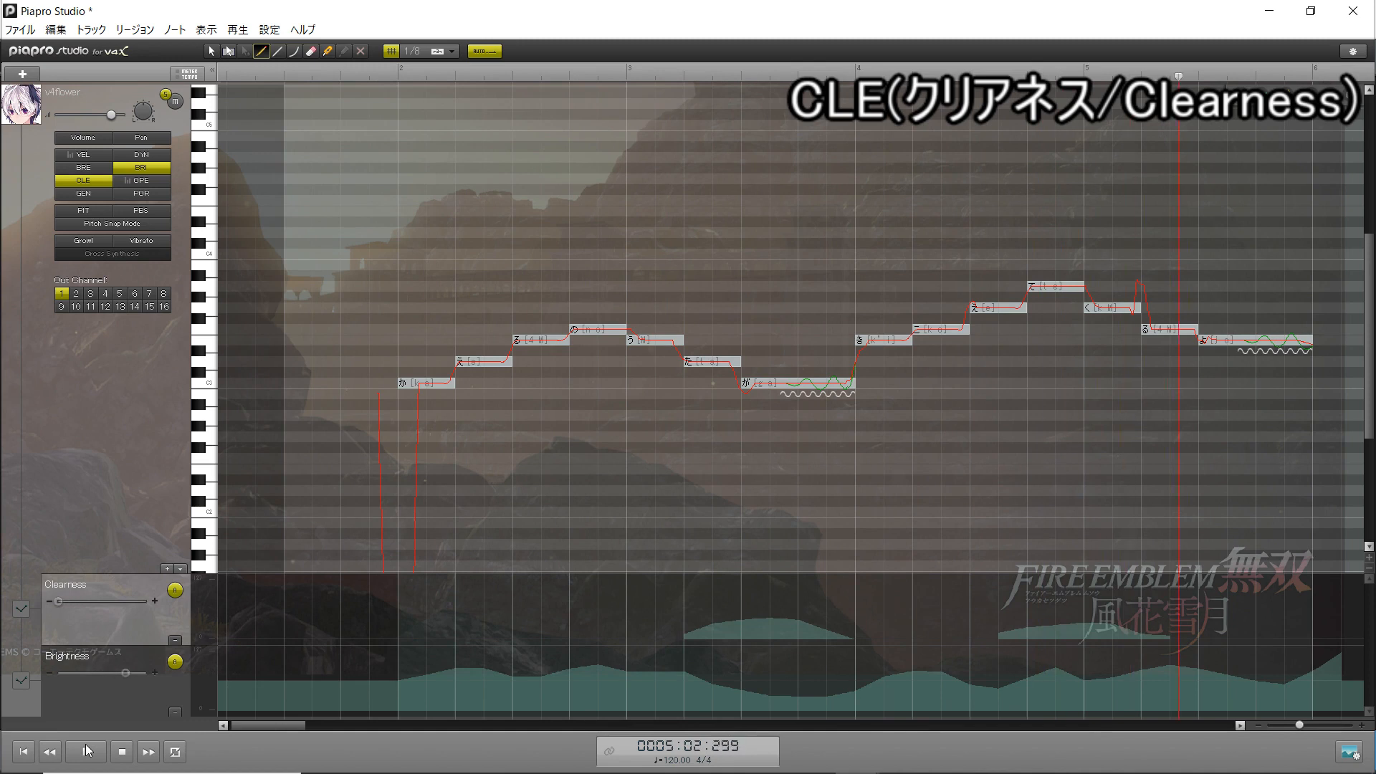
{"action": "left_click", "coordinate": [87, 750]}
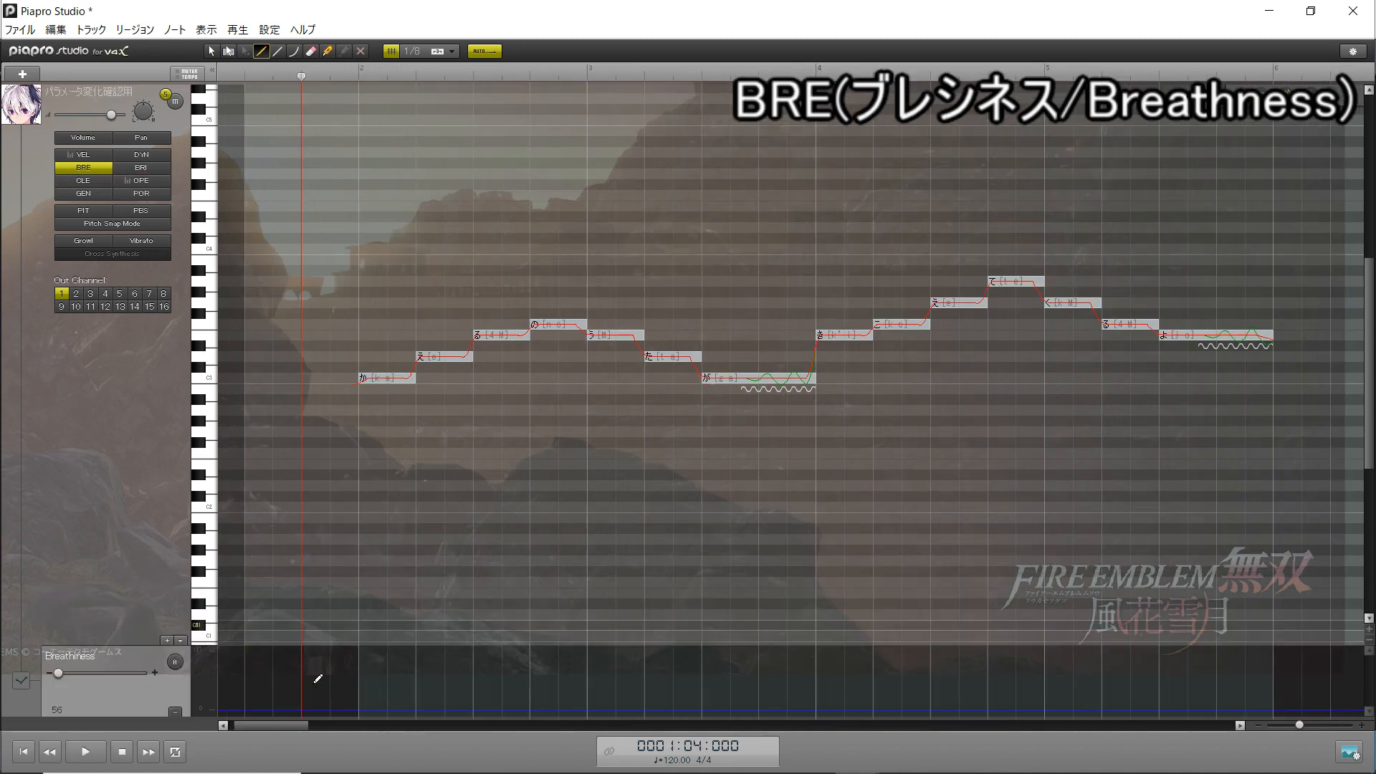
Step: Draw and play a gradually rising Breathiness curve across the test melody, and on the v4flower track a hump over て–る and a tall rise over よ
{"action": "mouse_move", "coordinate": [309, 696]}
{"action": "left_mouse_down"}
{"action": "mouse_move", "coordinate": [573, 677]}
{"action": "mouse_move", "coordinate": [914, 677]}
{"action": "mouse_move", "coordinate": [1286, 637]}
{"action": "left_mouse_up"}
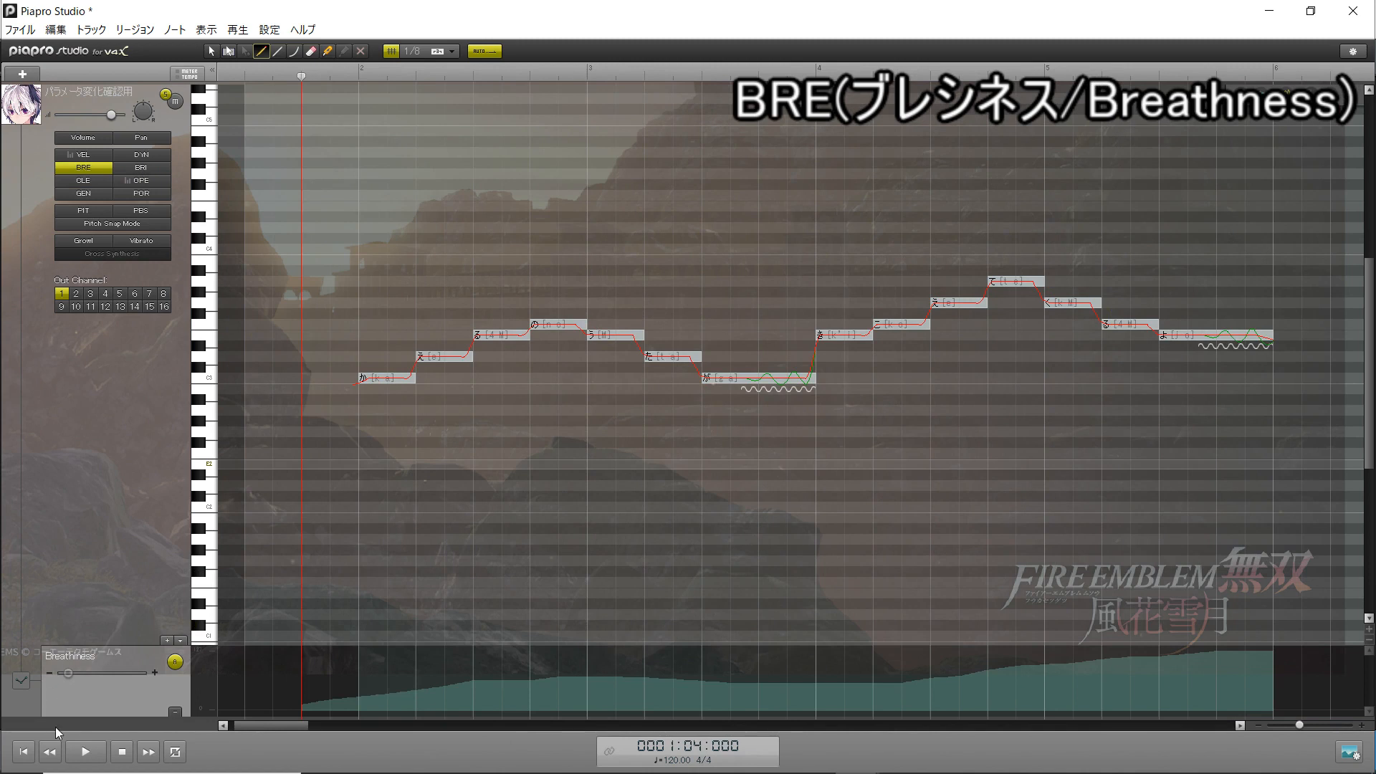
{"action": "left_click", "coordinate": [84, 751]}
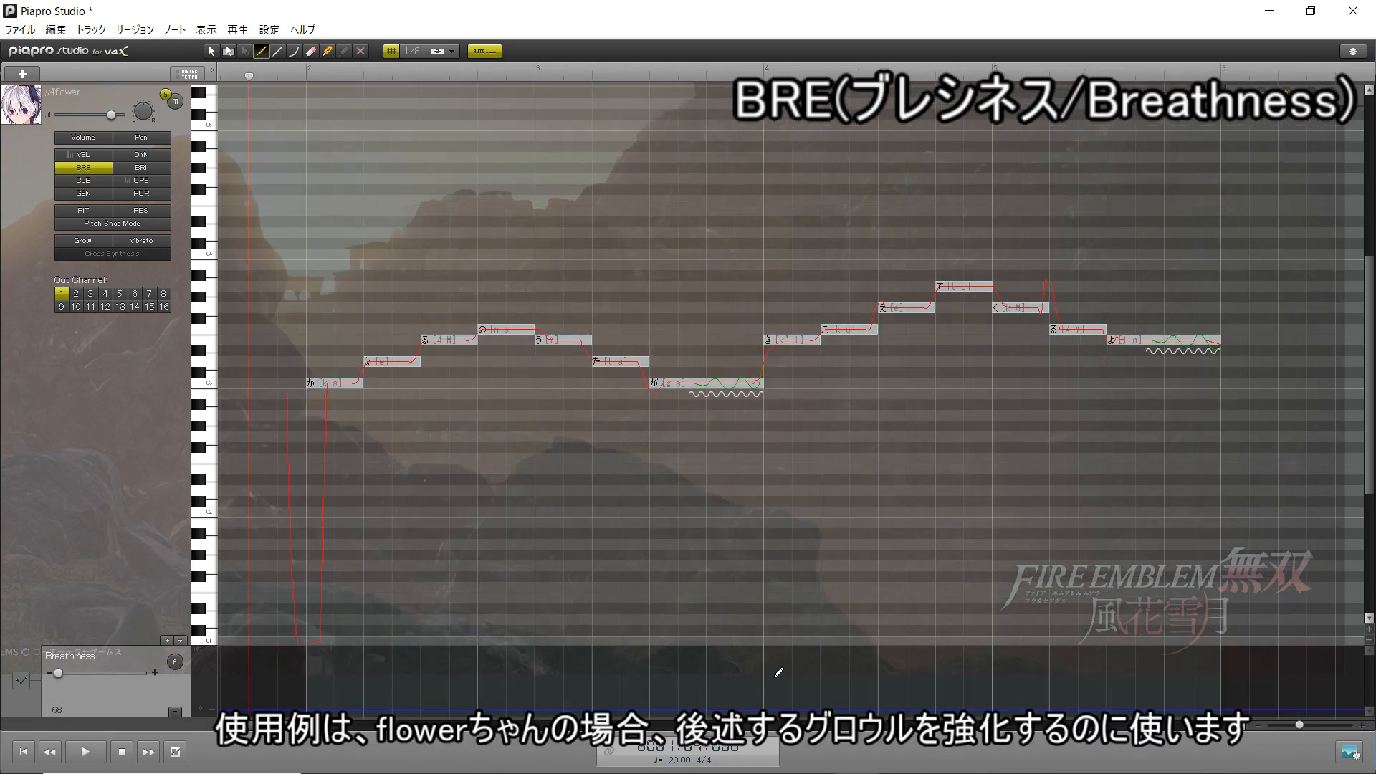
{"action": "left_click_drag", "start_coordinate": [936, 705], "coordinate": [1002, 670]}
{"action": "mouse_move", "coordinate": [1134, 695]}
{"action": "left_mouse_down"}
{"action": "mouse_move", "coordinate": [1168, 668]}
{"action": "mouse_move", "coordinate": [1254, 655]}
{"action": "left_mouse_up"}
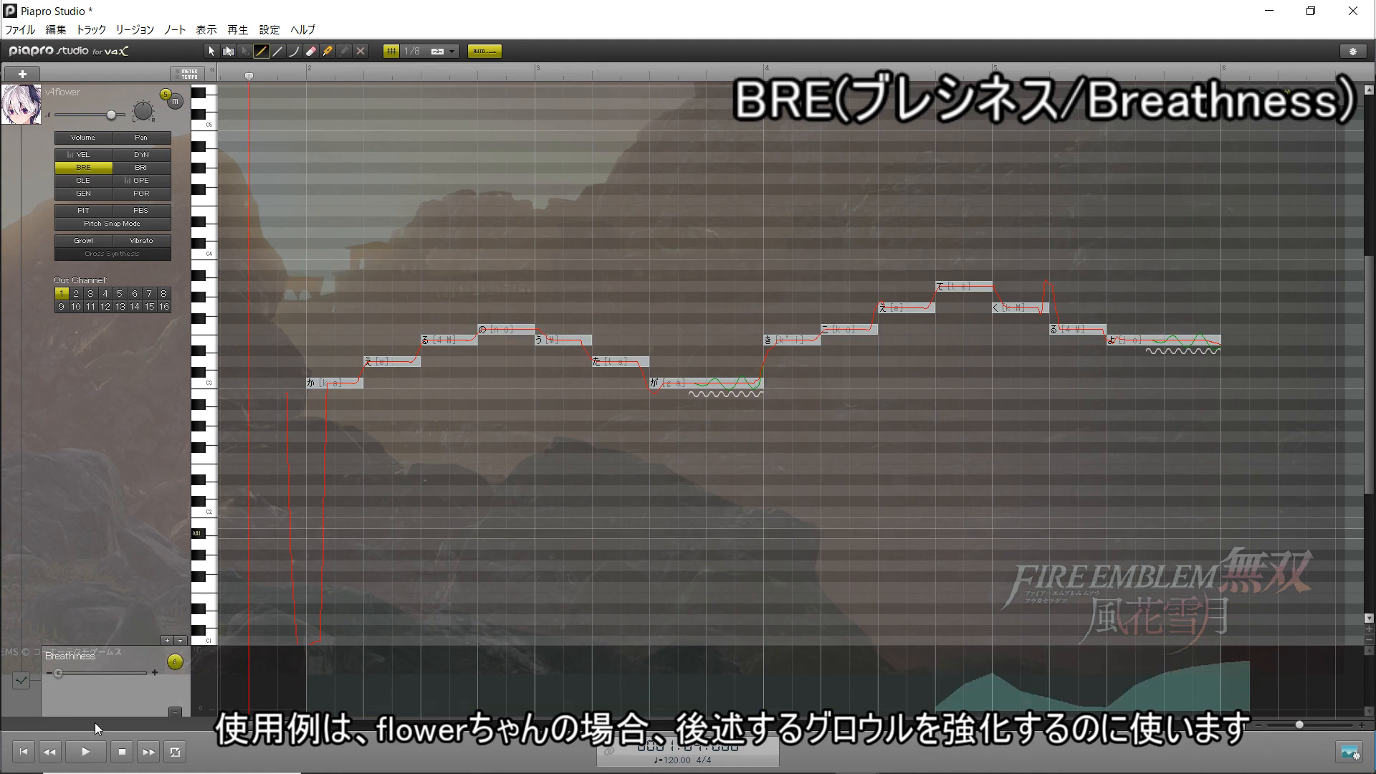
{"action": "left_click", "coordinate": [85, 750]}
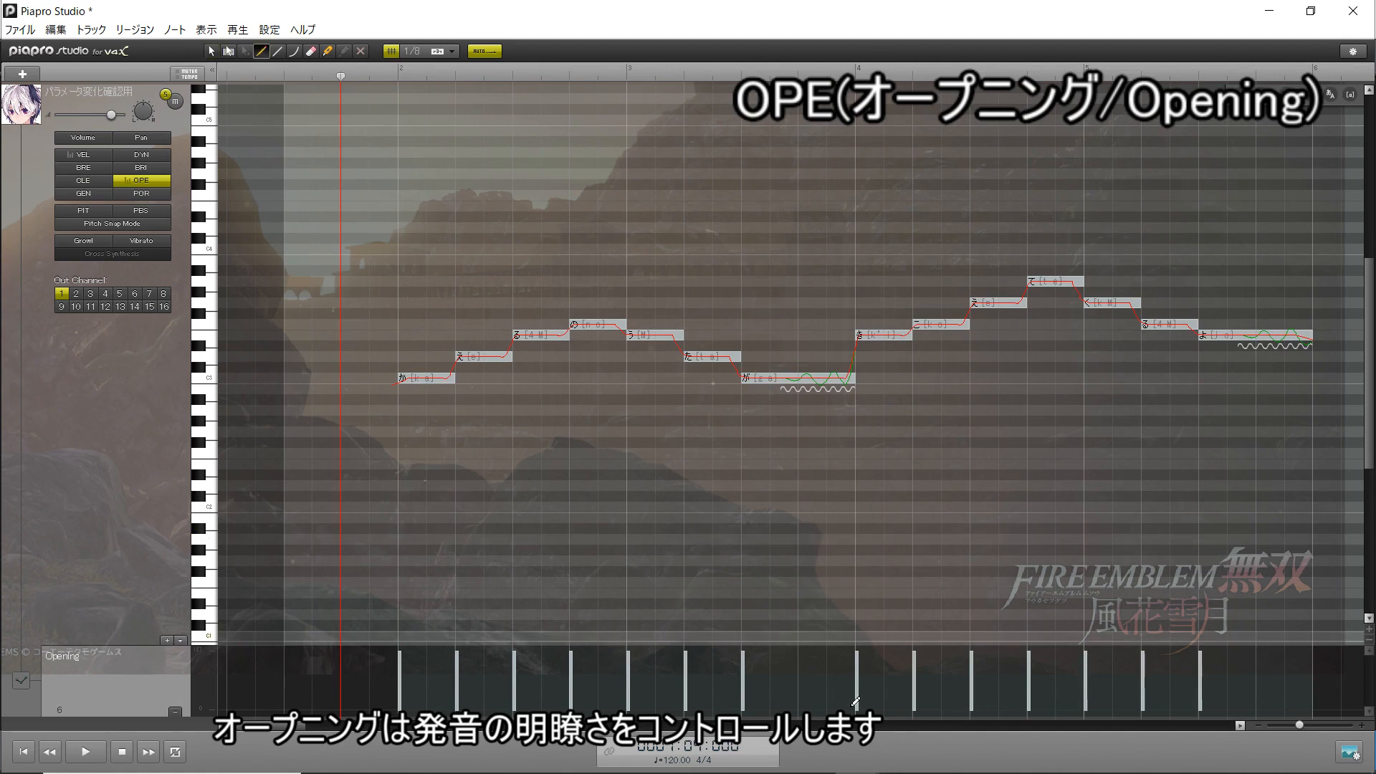
Step: Drop Opening to minimum across the test melody's second phrase, lower it on the v4flower track for の–が and て–よ, and play each
{"action": "left_click_drag", "start_coordinate": [867, 708], "coordinate": [1215, 706]}
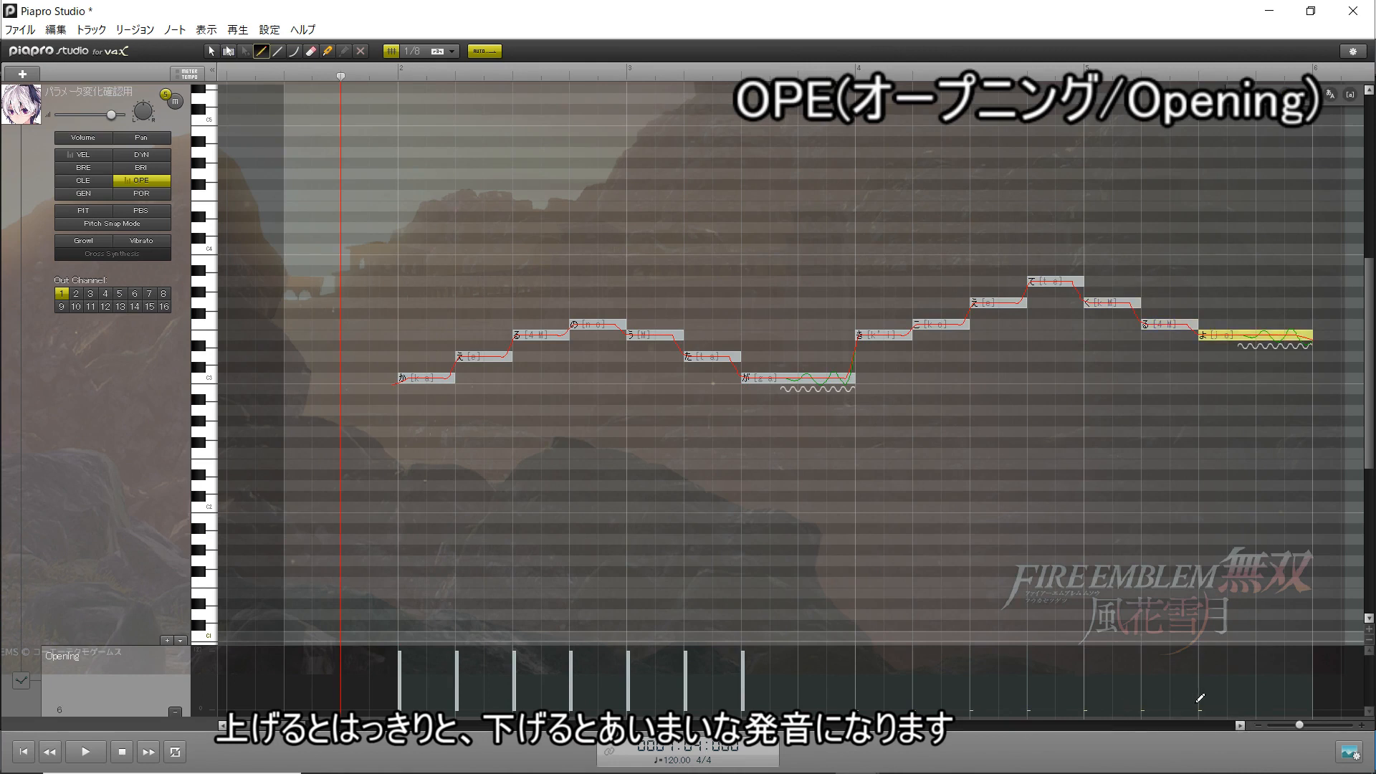
{"action": "left_click", "coordinate": [85, 751]}
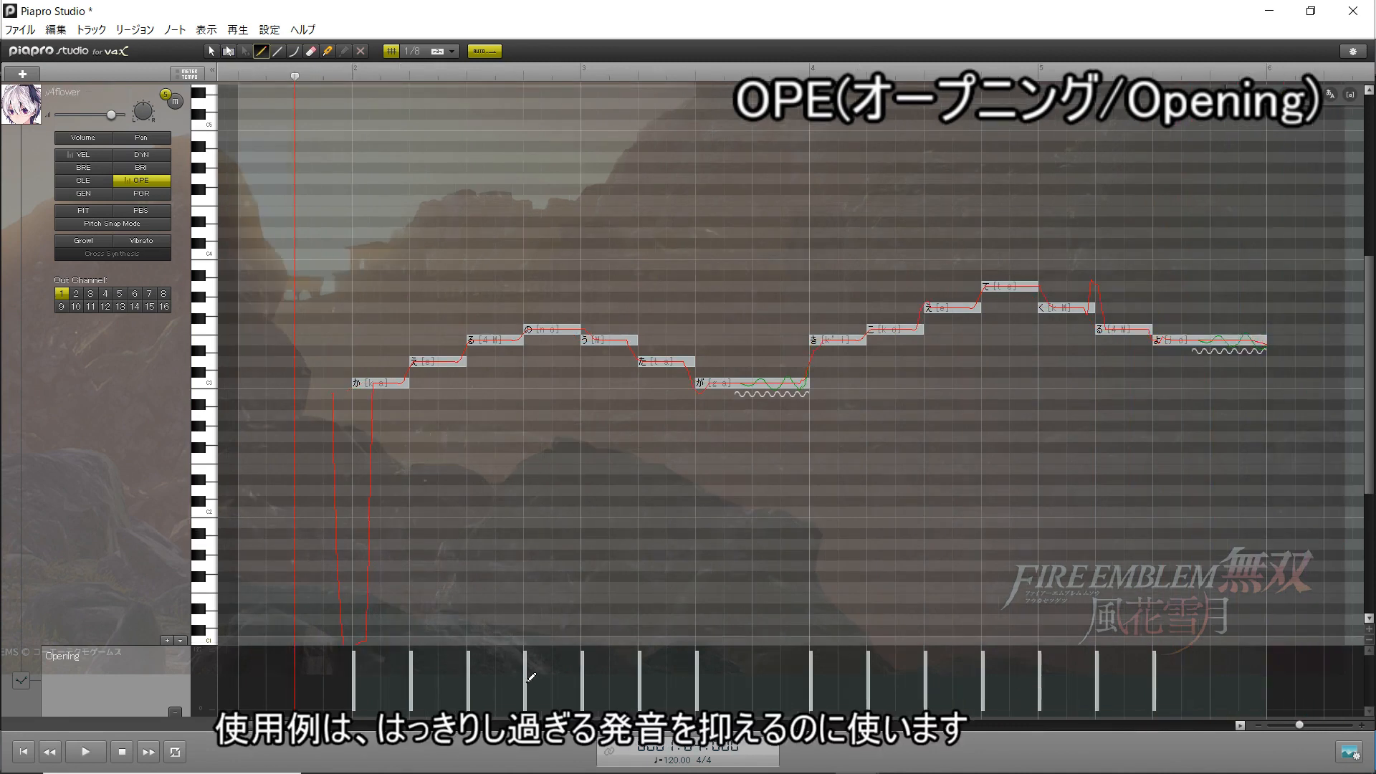
{"action": "left_click_drag", "start_coordinate": [523, 692], "coordinate": [594, 701]}
{"action": "mouse_move", "coordinate": [685, 695]}
{"action": "left_mouse_down"}
{"action": "mouse_move", "coordinate": [708, 698]}
{"action": "mouse_move", "coordinate": [656, 708]}
{"action": "left_mouse_up"}
{"action": "mouse_move", "coordinate": [1002, 683]}
{"action": "left_mouse_down"}
{"action": "mouse_move", "coordinate": [1102, 689]}
{"action": "mouse_move", "coordinate": [969, 685]}
{"action": "mouse_move", "coordinate": [1000, 693]}
{"action": "left_mouse_up"}
{"action": "left_click_drag", "start_coordinate": [1153, 676], "coordinate": [1150, 687]}
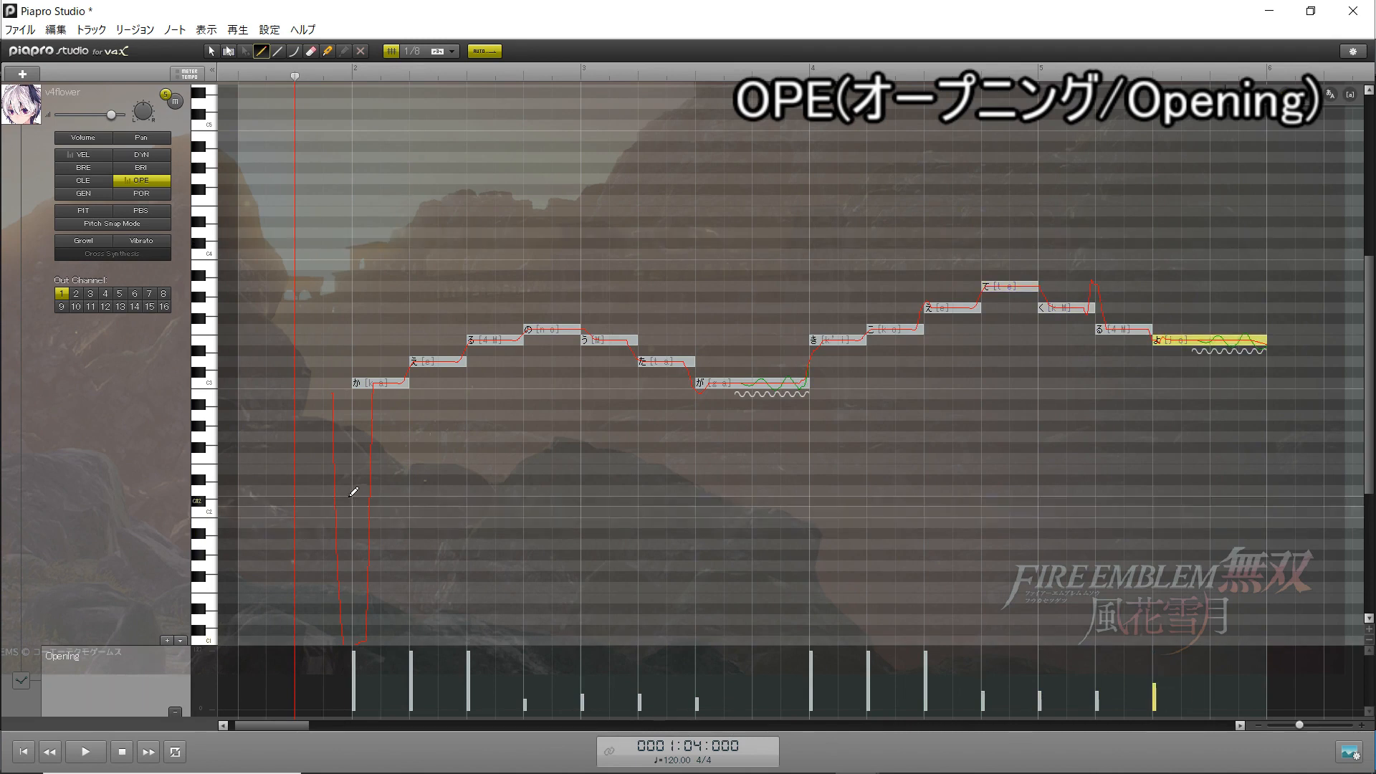
{"action": "left_click", "coordinate": [86, 751]}
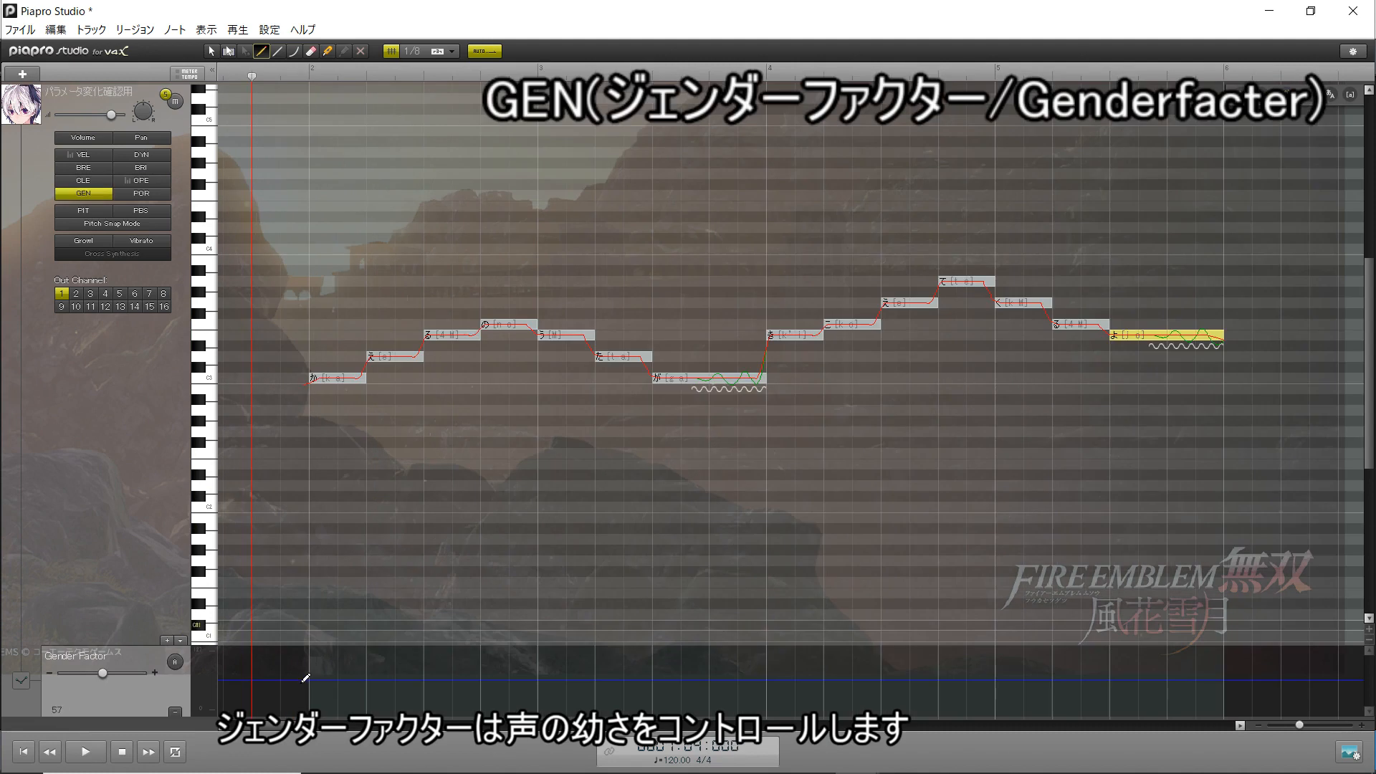
Step: Draw and play a Gender Factor curve with a minimum first phrase and high second phrase, and a gently waving one on the v4flower track
{"action": "mouse_move", "coordinate": [305, 678]}
{"action": "left_mouse_down"}
{"action": "mouse_move", "coordinate": [801, 683]}
{"action": "mouse_move", "coordinate": [797, 658]}
{"action": "mouse_move", "coordinate": [856, 634]}
{"action": "mouse_move", "coordinate": [1266, 614]}
{"action": "left_mouse_up"}
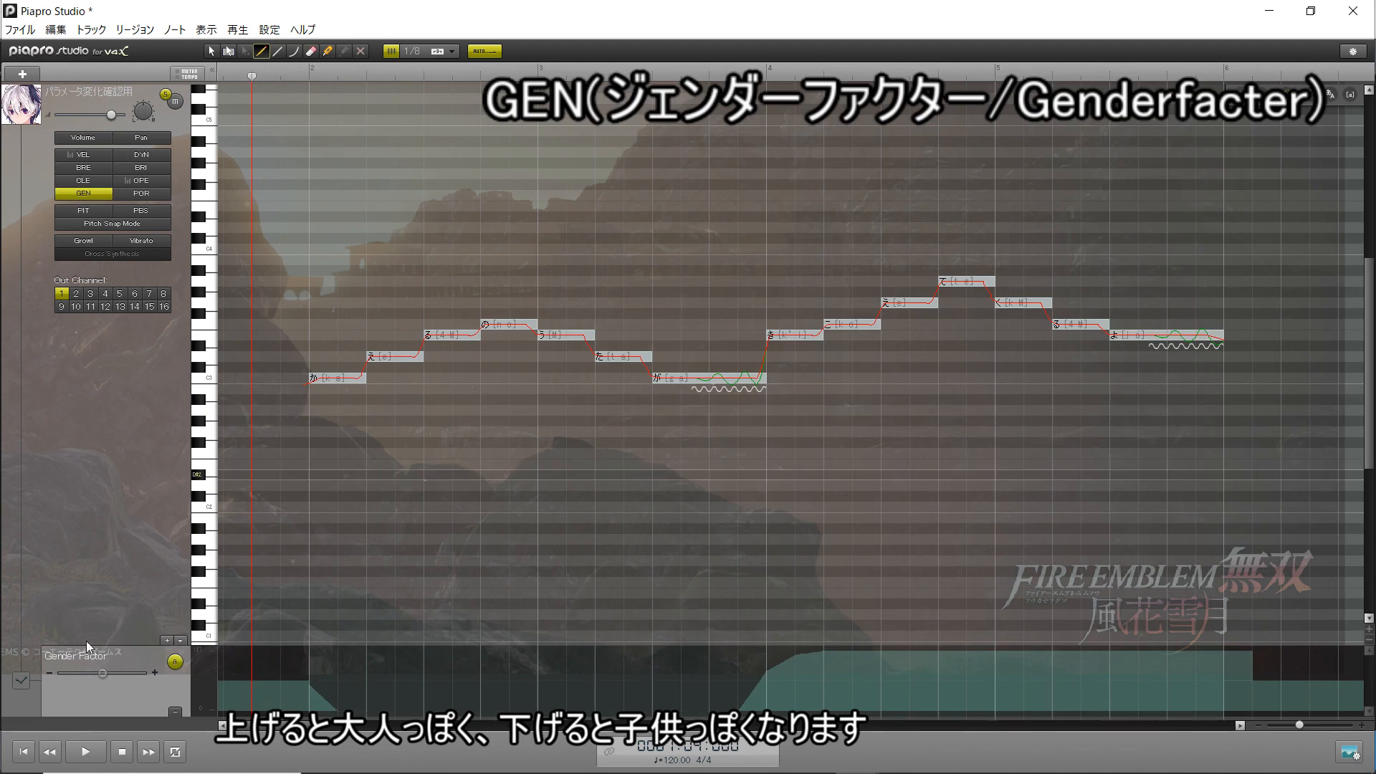
{"action": "left_click", "coordinate": [87, 752]}
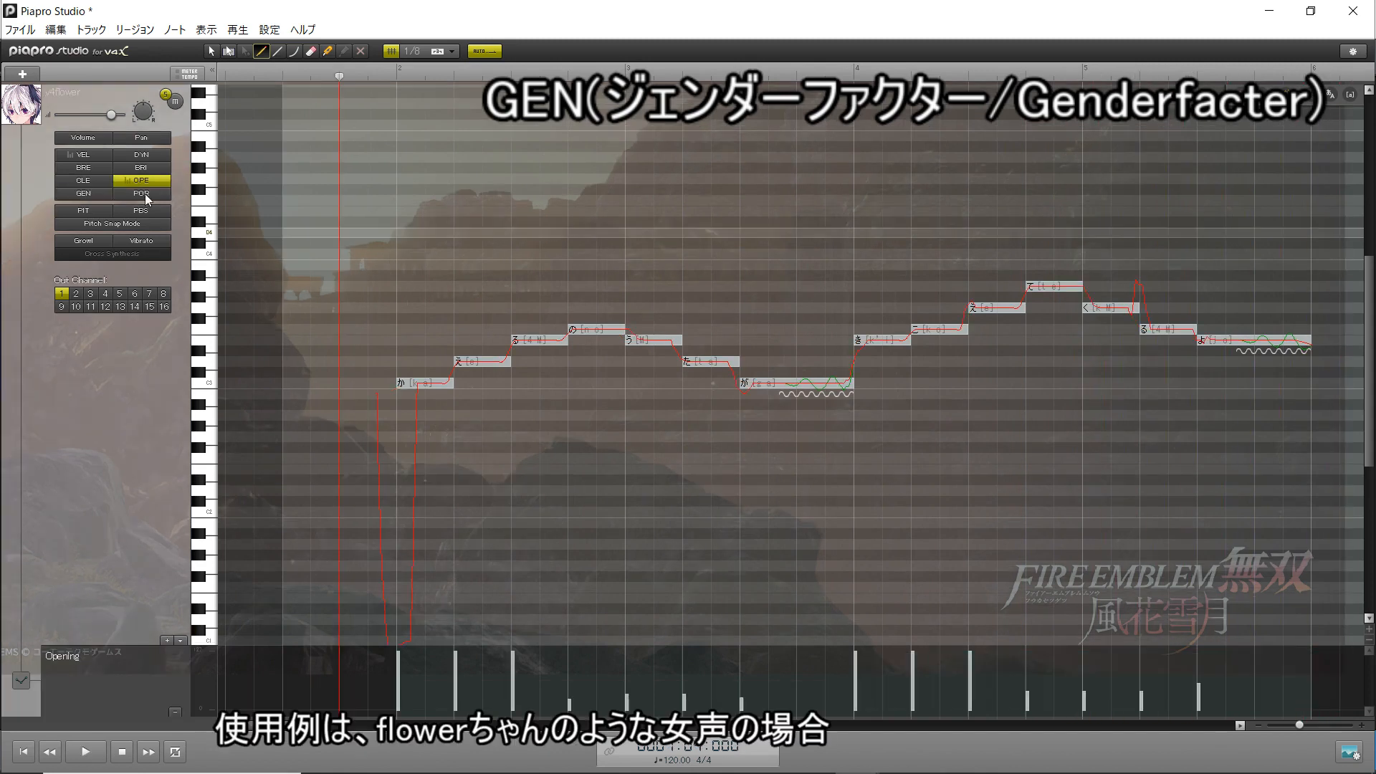
{"action": "left_click", "coordinate": [97, 198]}
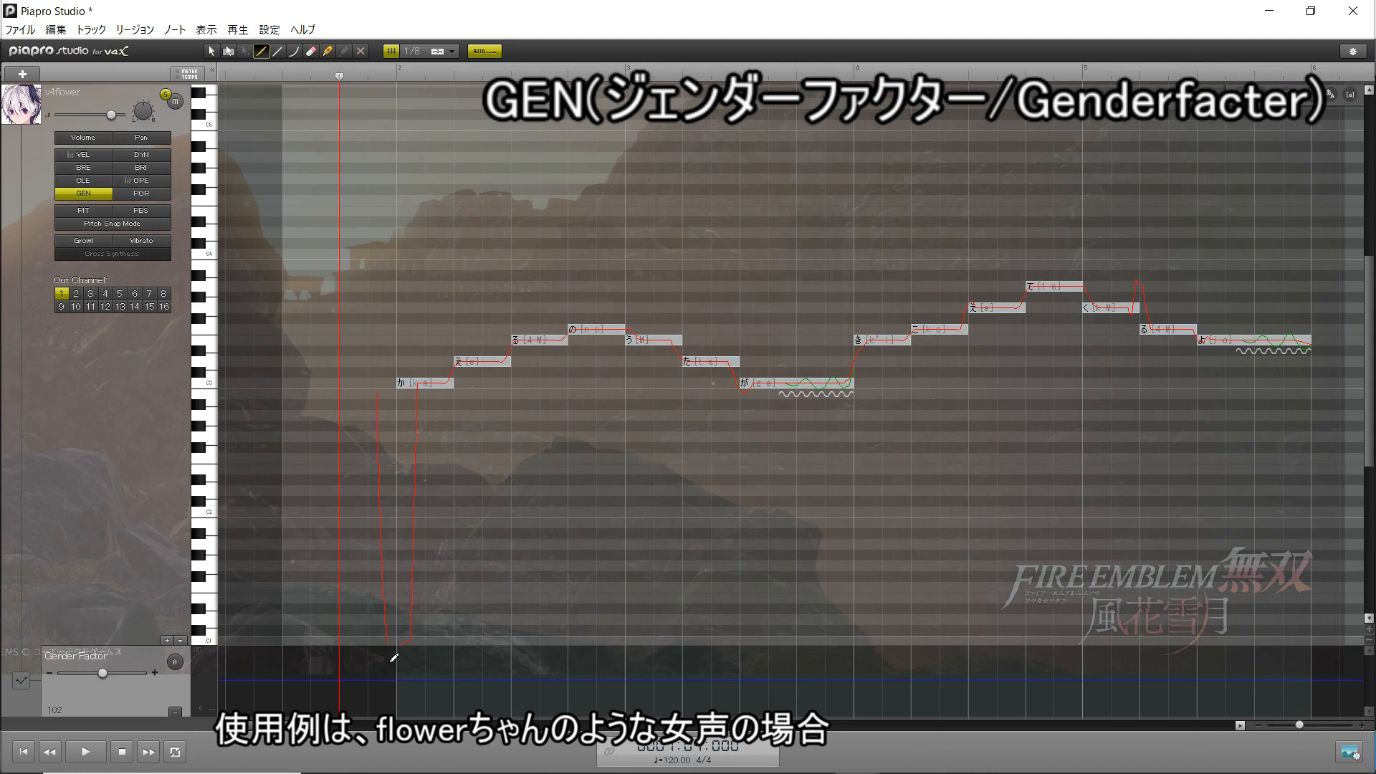
{"action": "left_click_drag", "start_coordinate": [388, 676], "coordinate": [1350, 675]}
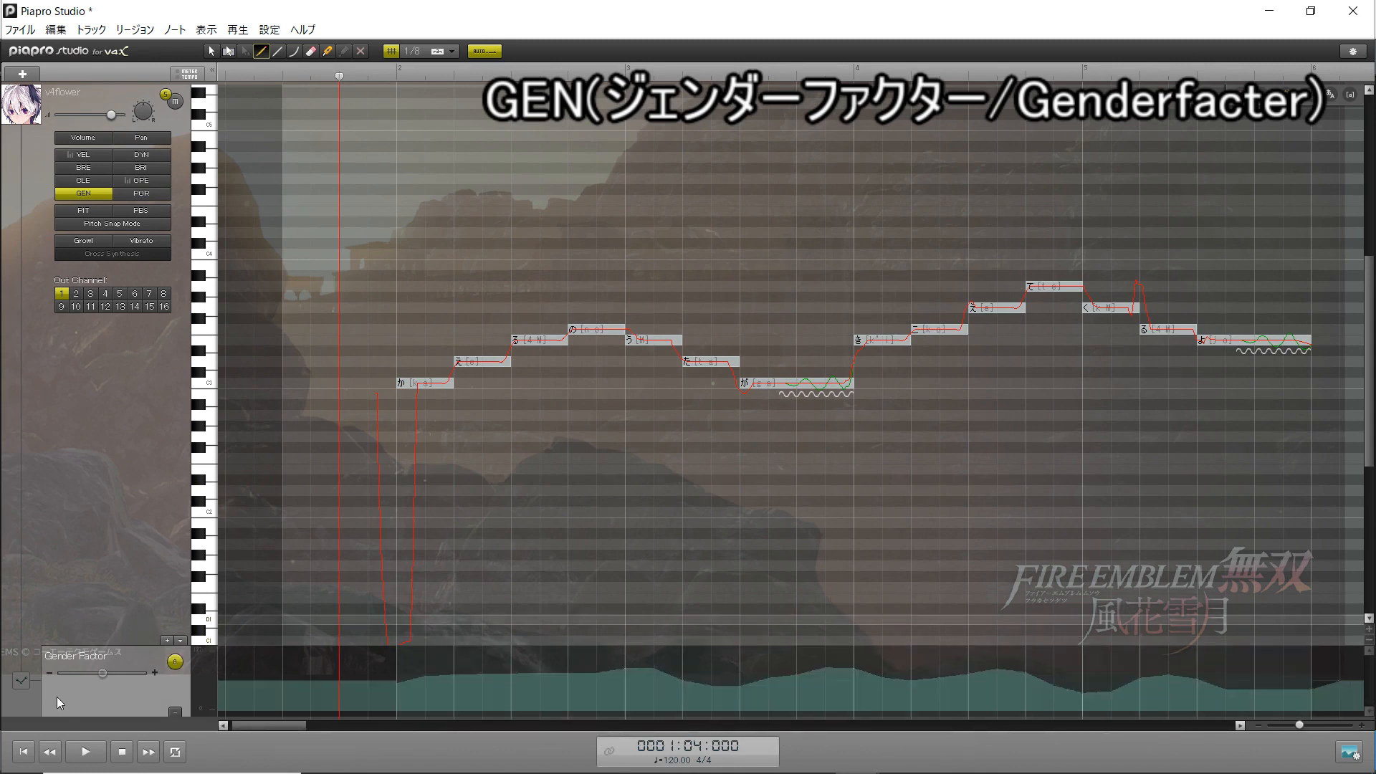
{"action": "left_click", "coordinate": [95, 753]}
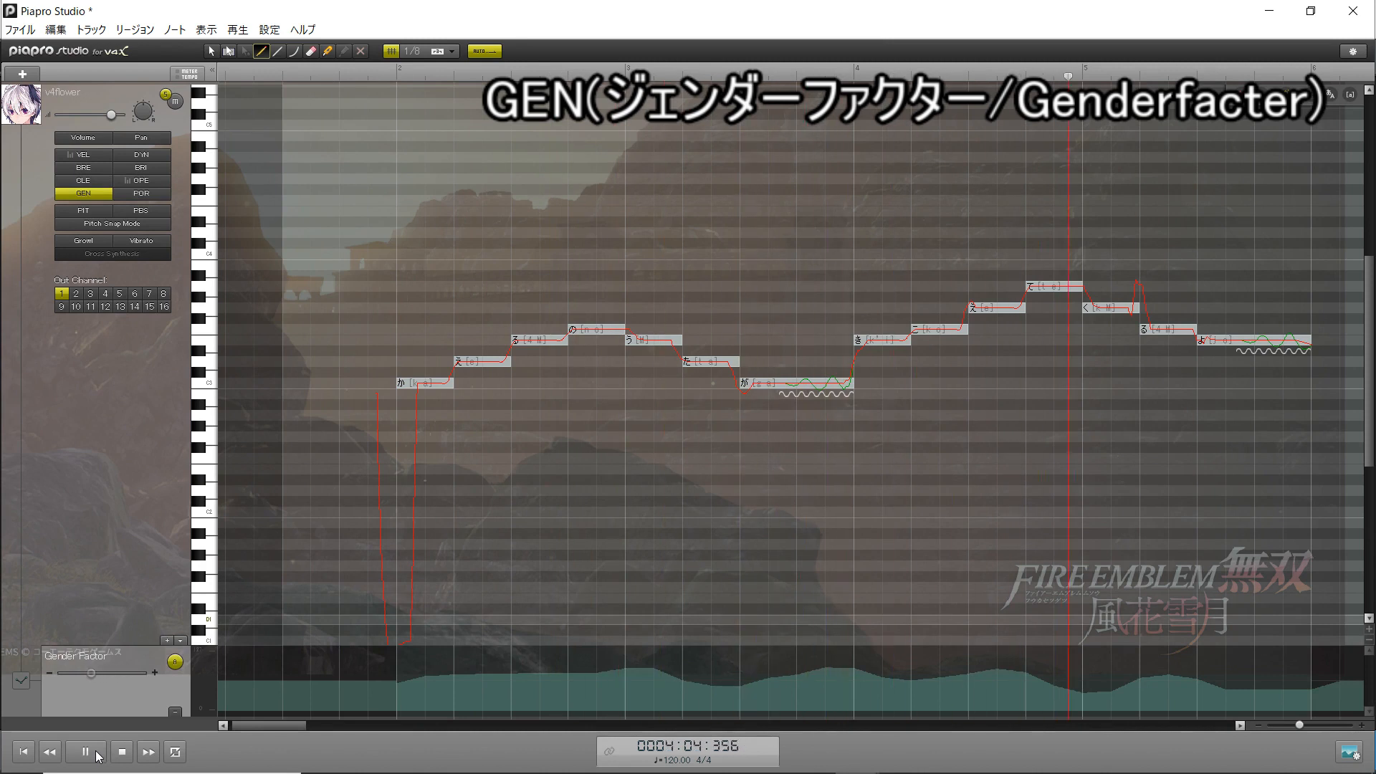
{"action": "left_click", "coordinate": [97, 752]}
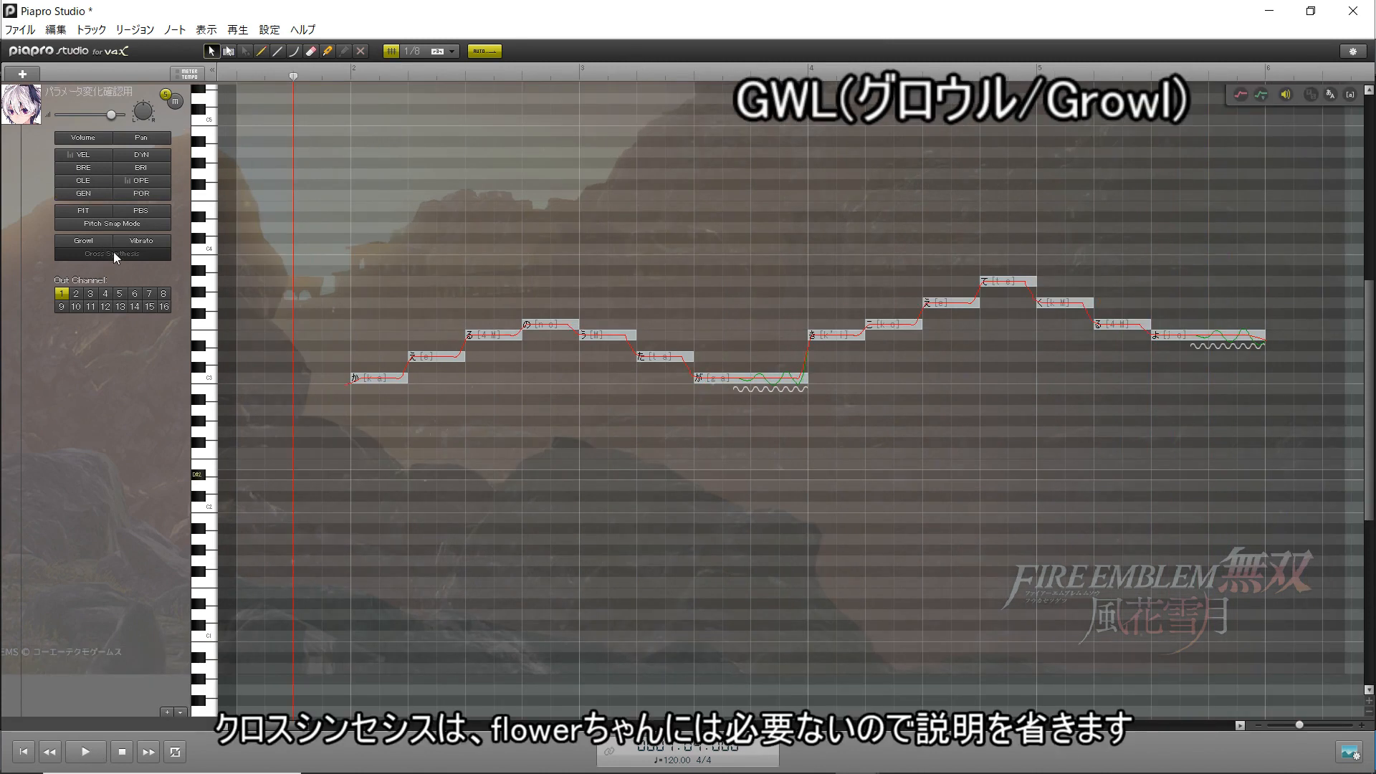
Step: Show the Growl parameter on the test track, draw a curve rising to maximum and held through the second phrase, and play it
{"action": "left_click", "coordinate": [86, 242]}
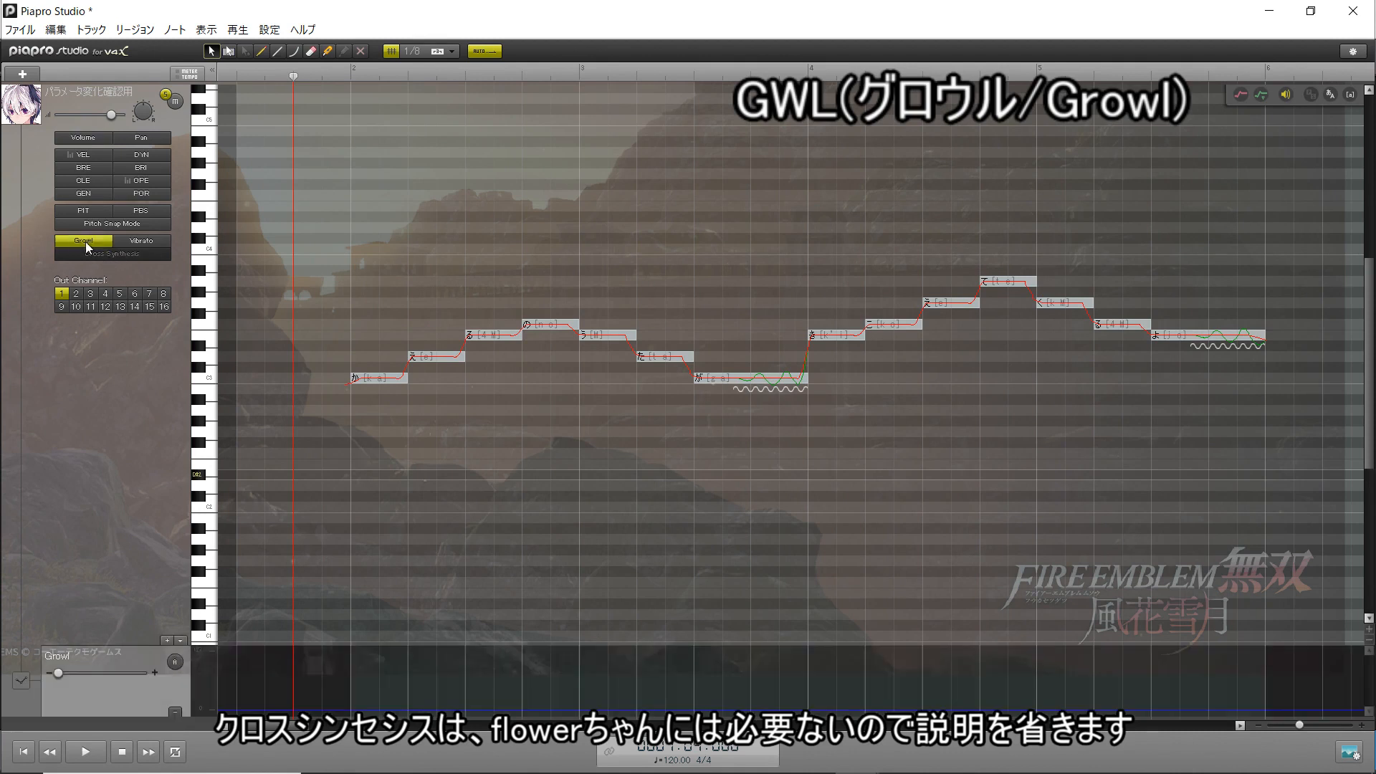
{"action": "key", "text": "2"}
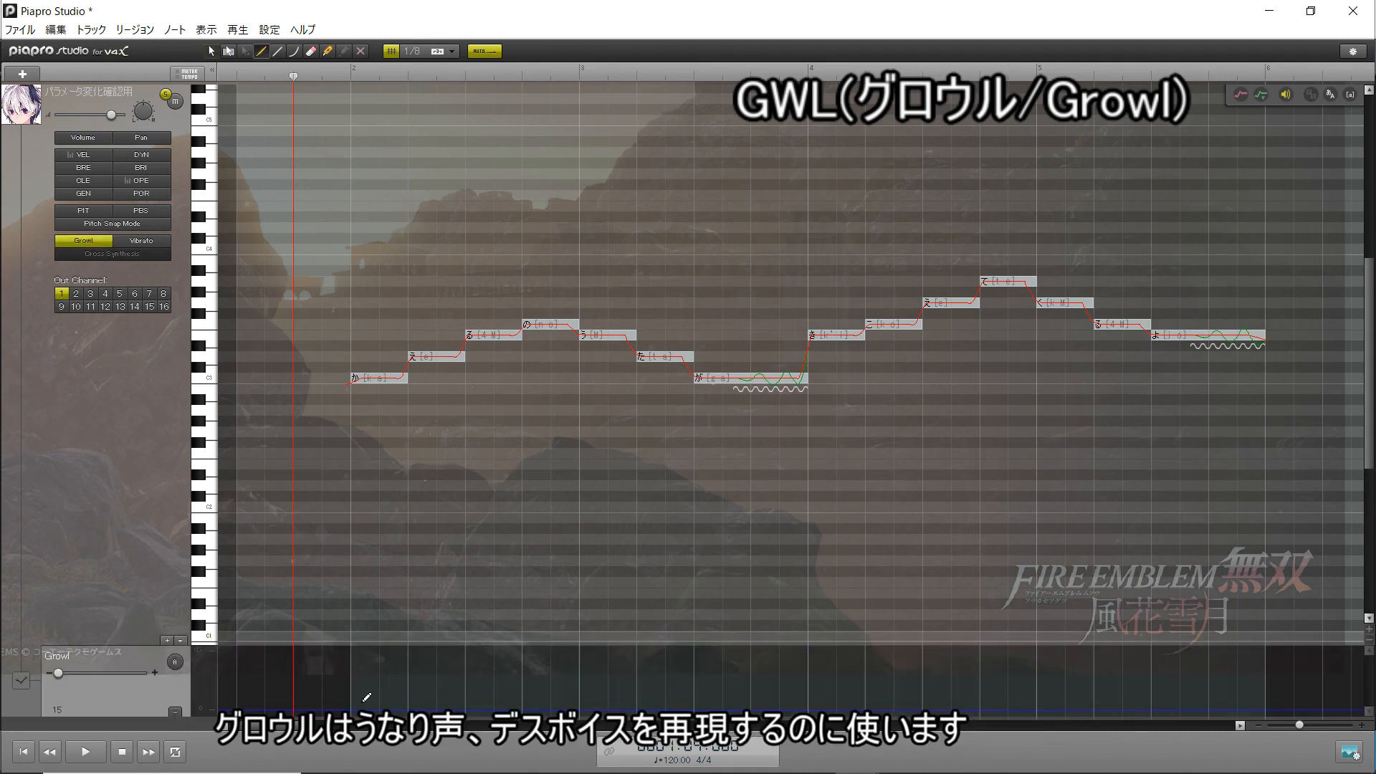
{"action": "mouse_move", "coordinate": [351, 695]}
{"action": "left_mouse_down"}
{"action": "mouse_move", "coordinate": [566, 661]}
{"action": "mouse_move", "coordinate": [1293, 609]}
{"action": "left_mouse_up"}
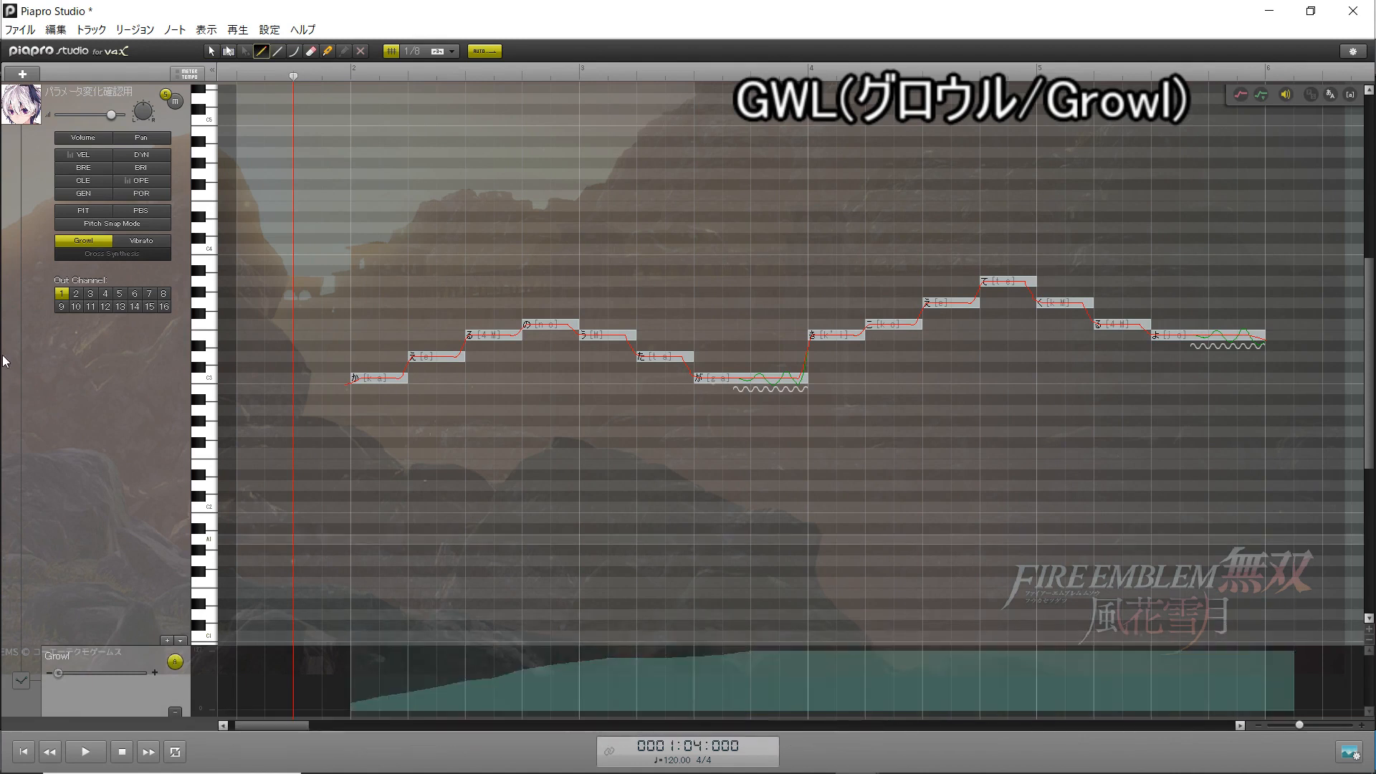
{"action": "left_click", "coordinate": [86, 753]}
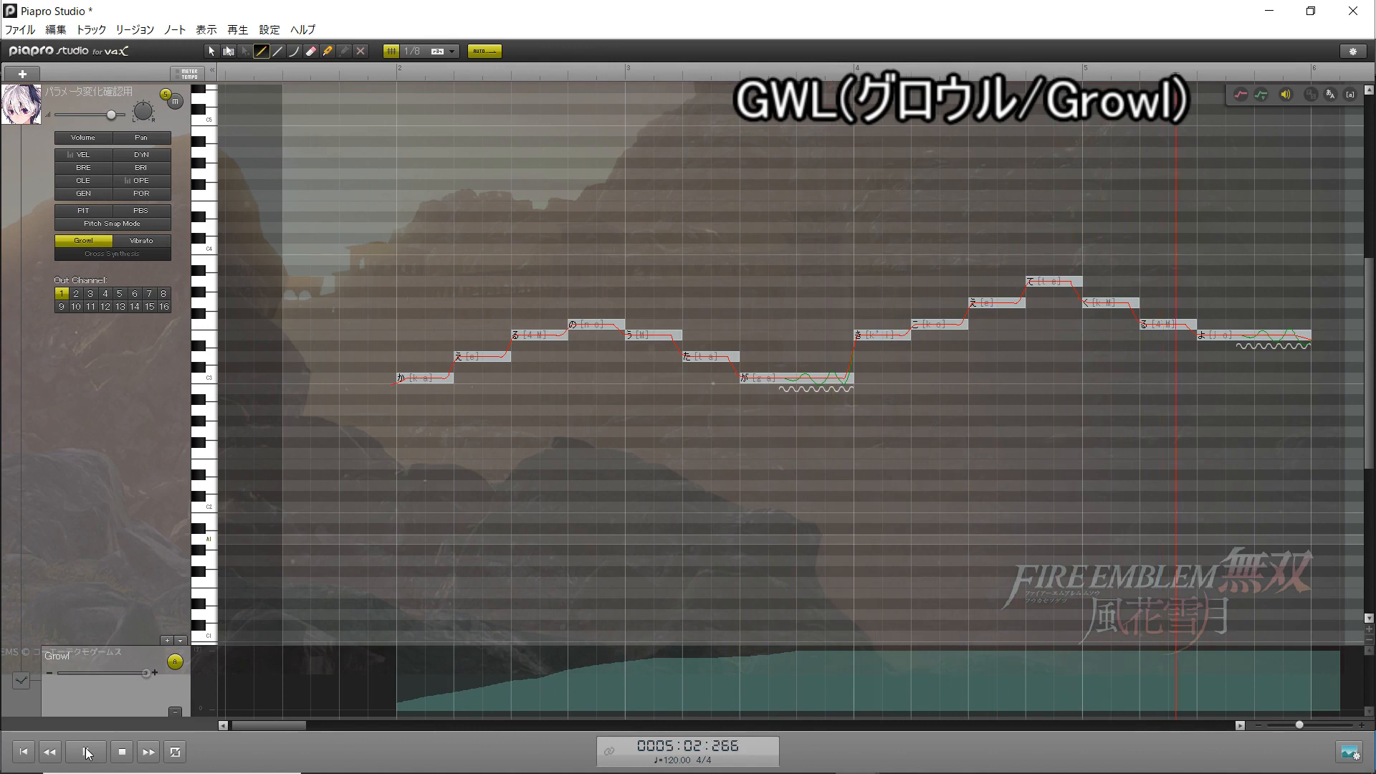
{"action": "left_click", "coordinate": [86, 753]}
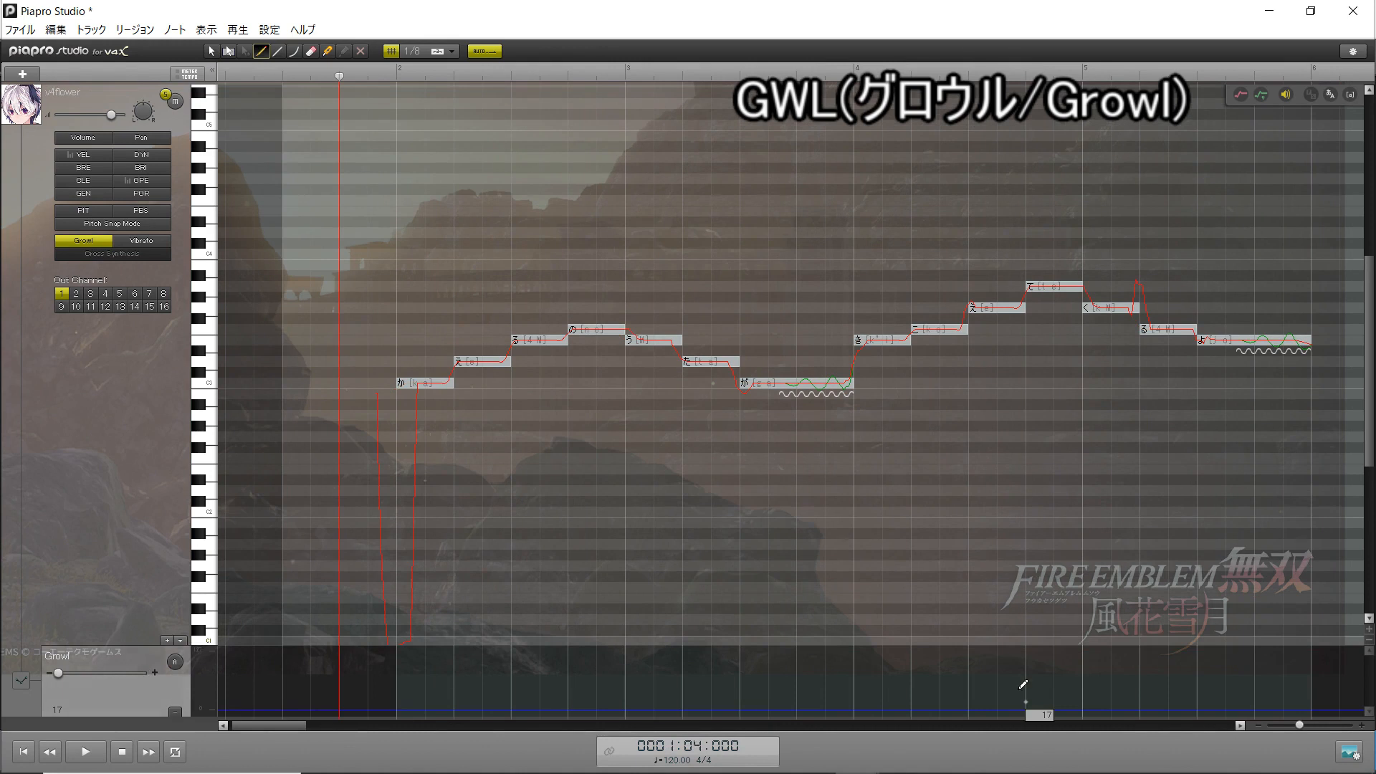
Step: Draw a sharp Growl spike at the start of て and a medium hump over よ on the v4flower track, and play it
{"action": "mouse_move", "coordinate": [1026, 705]}
{"action": "left_mouse_down"}
{"action": "mouse_move", "coordinate": [1063, 710]}
{"action": "mouse_move", "coordinate": [1053, 651]}
{"action": "left_mouse_up"}
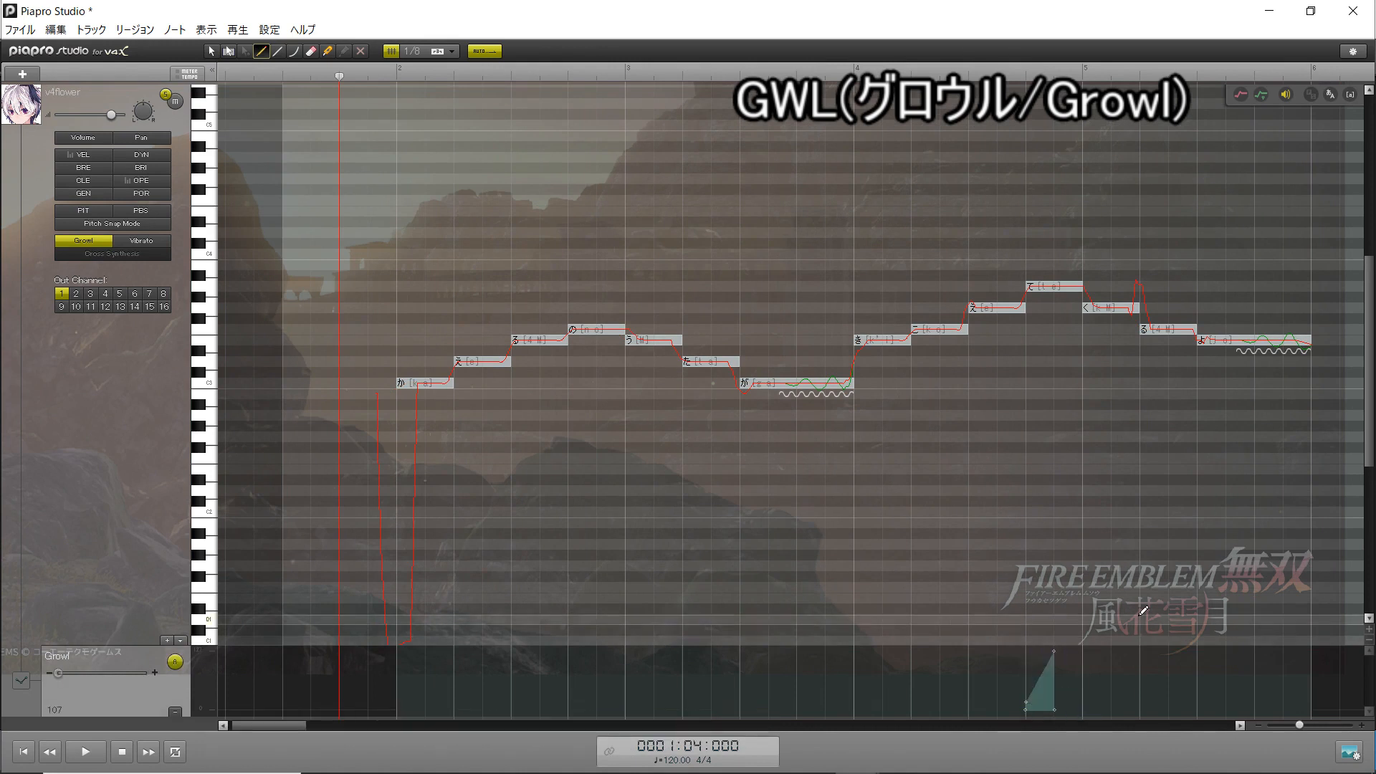
{"action": "mouse_move", "coordinate": [1197, 699]}
{"action": "left_mouse_down"}
{"action": "mouse_move", "coordinate": [1287, 672]}
{"action": "mouse_move", "coordinate": [1335, 695]}
{"action": "left_mouse_up"}
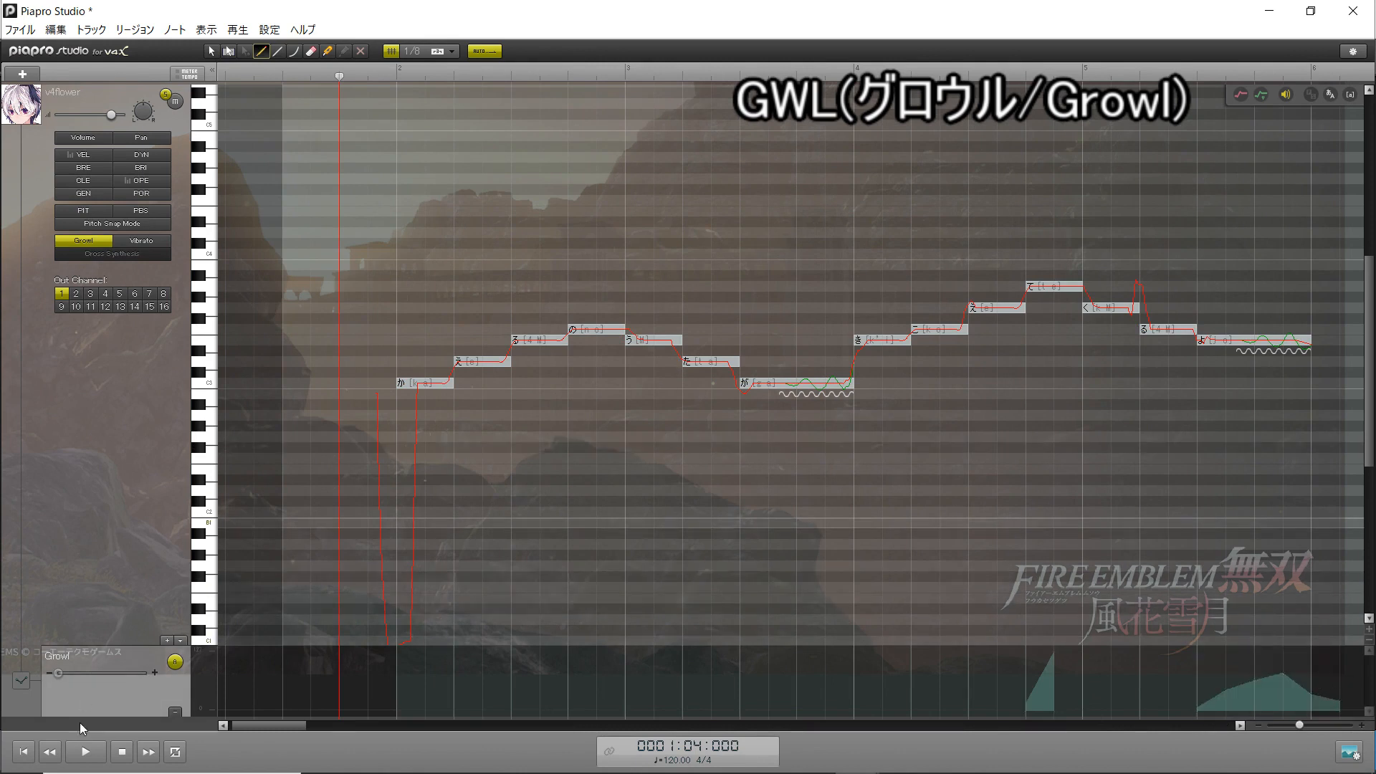
{"action": "left_click", "coordinate": [86, 757]}
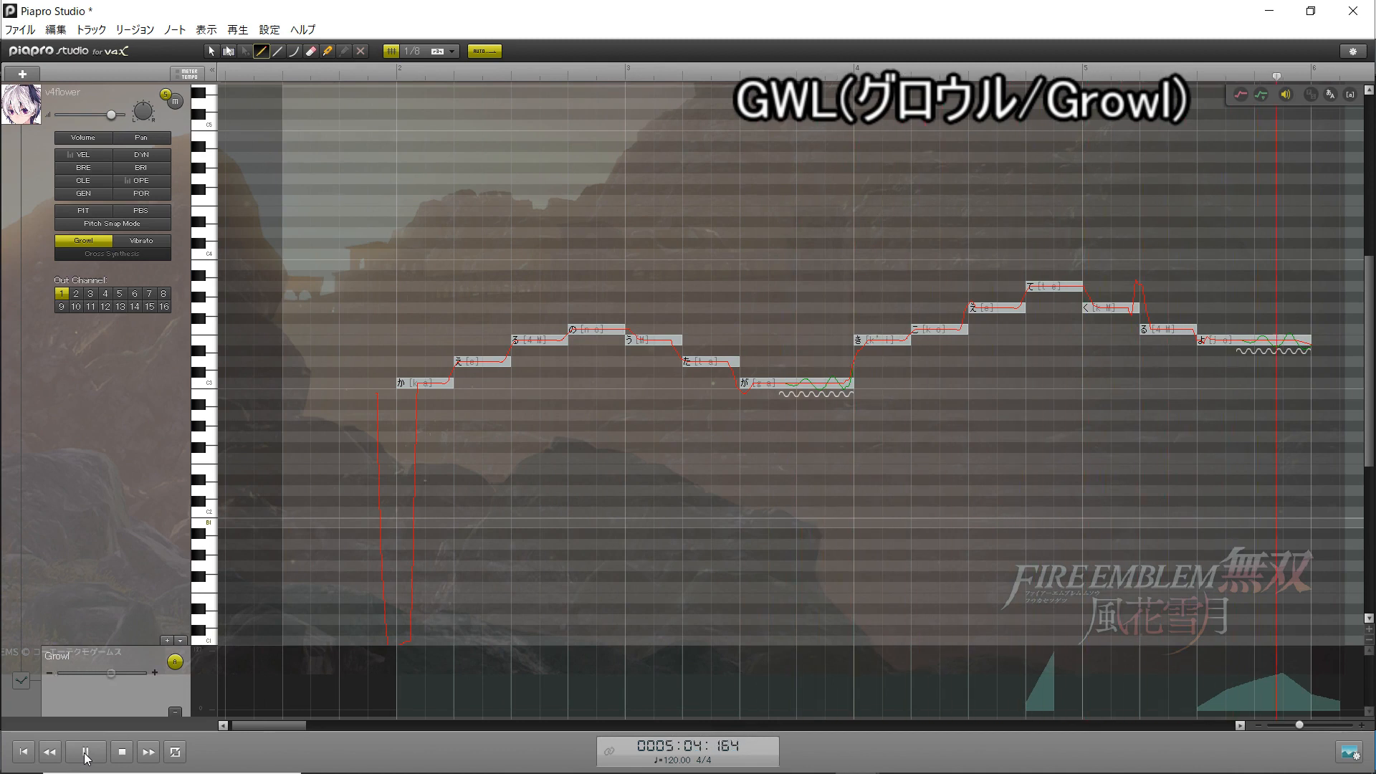
{"action": "left_click", "coordinate": [85, 752]}
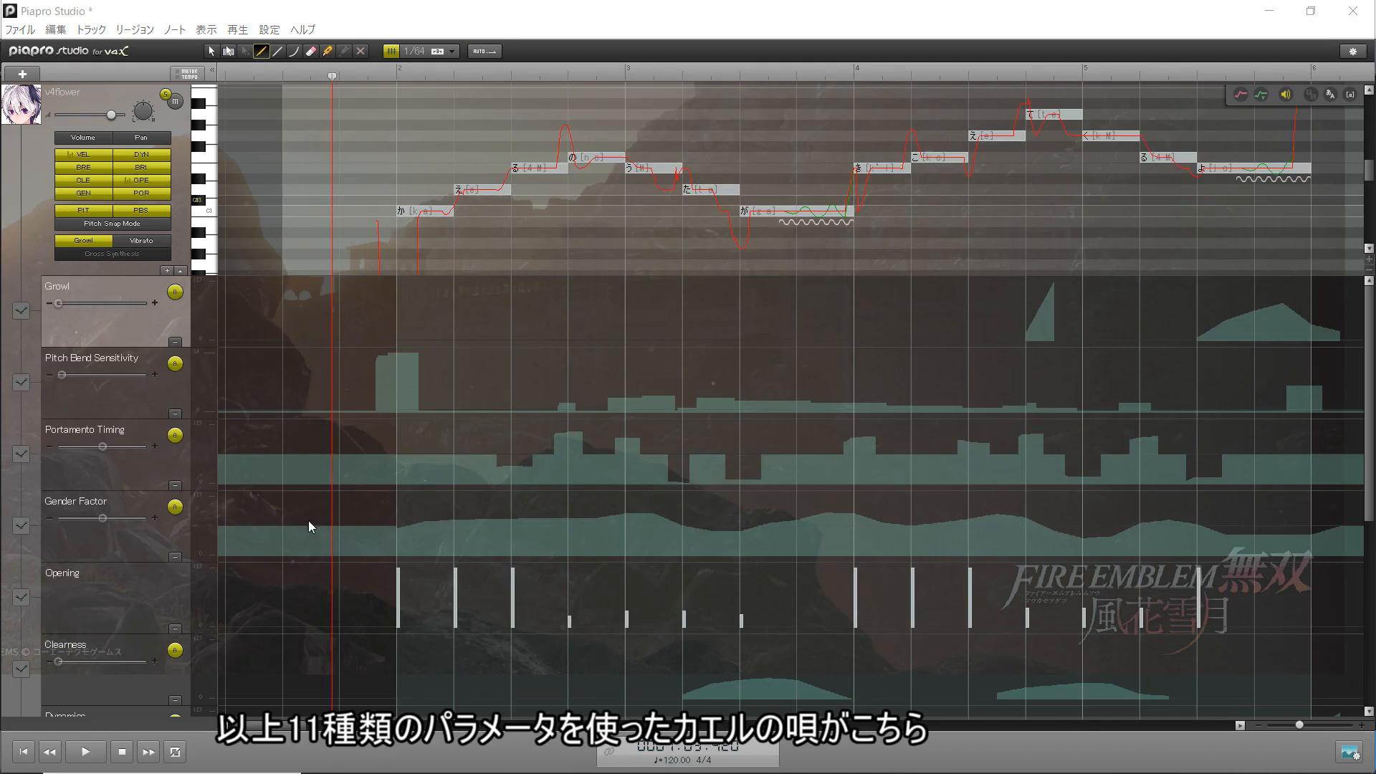
Step: Play the v4flower melody with all the parameter curves applied together
{"action": "left_click", "coordinate": [359, 596]}
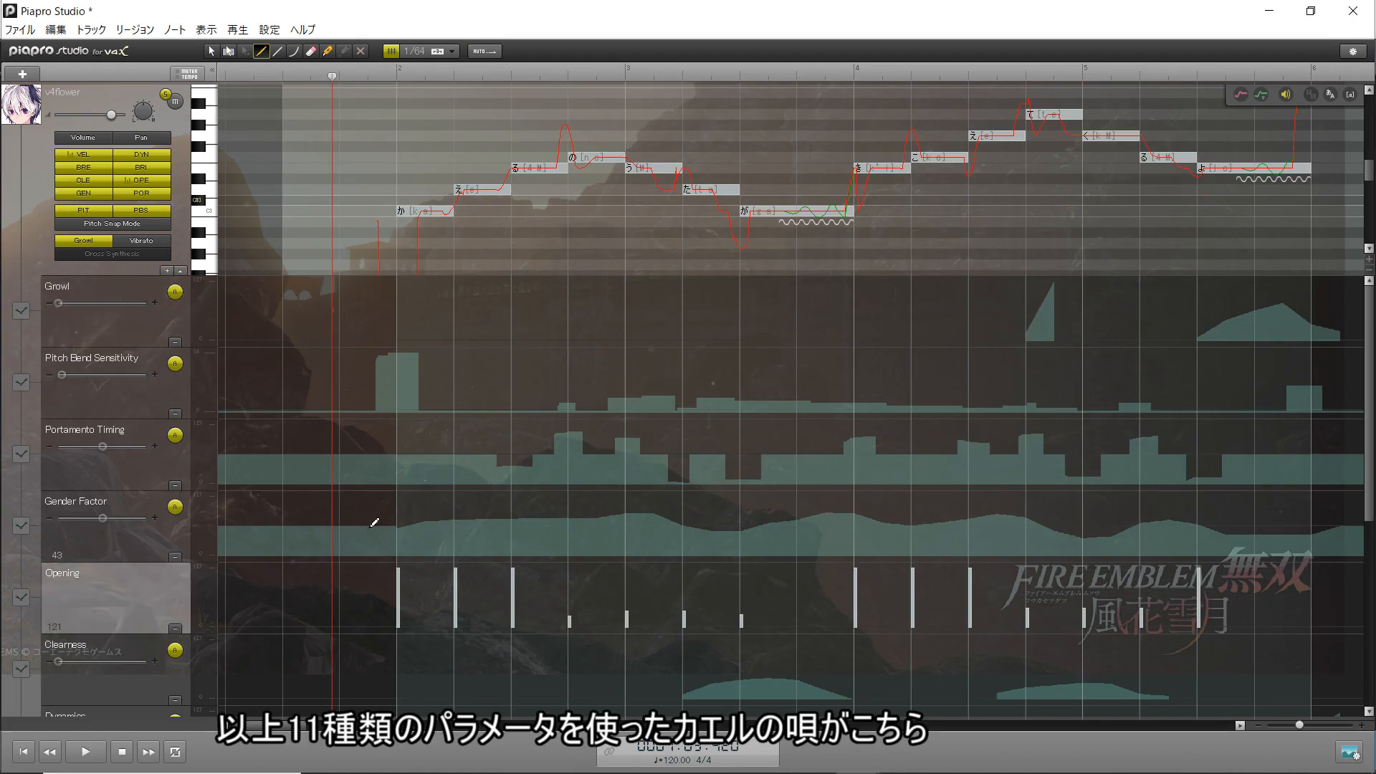
{"action": "scroll", "coordinate": [384, 489], "scroll_direction": "down", "scroll_amount": 10}
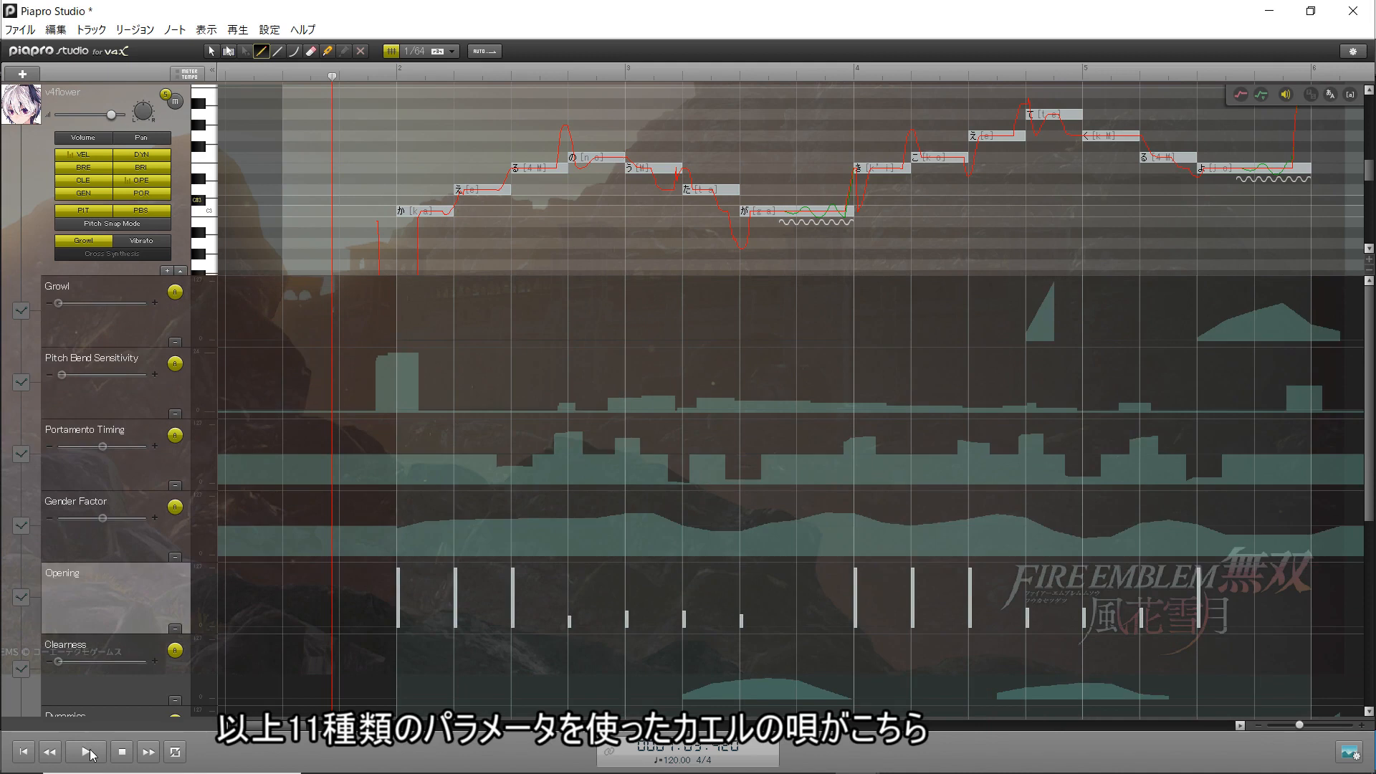
{"action": "left_click", "coordinate": [87, 752]}
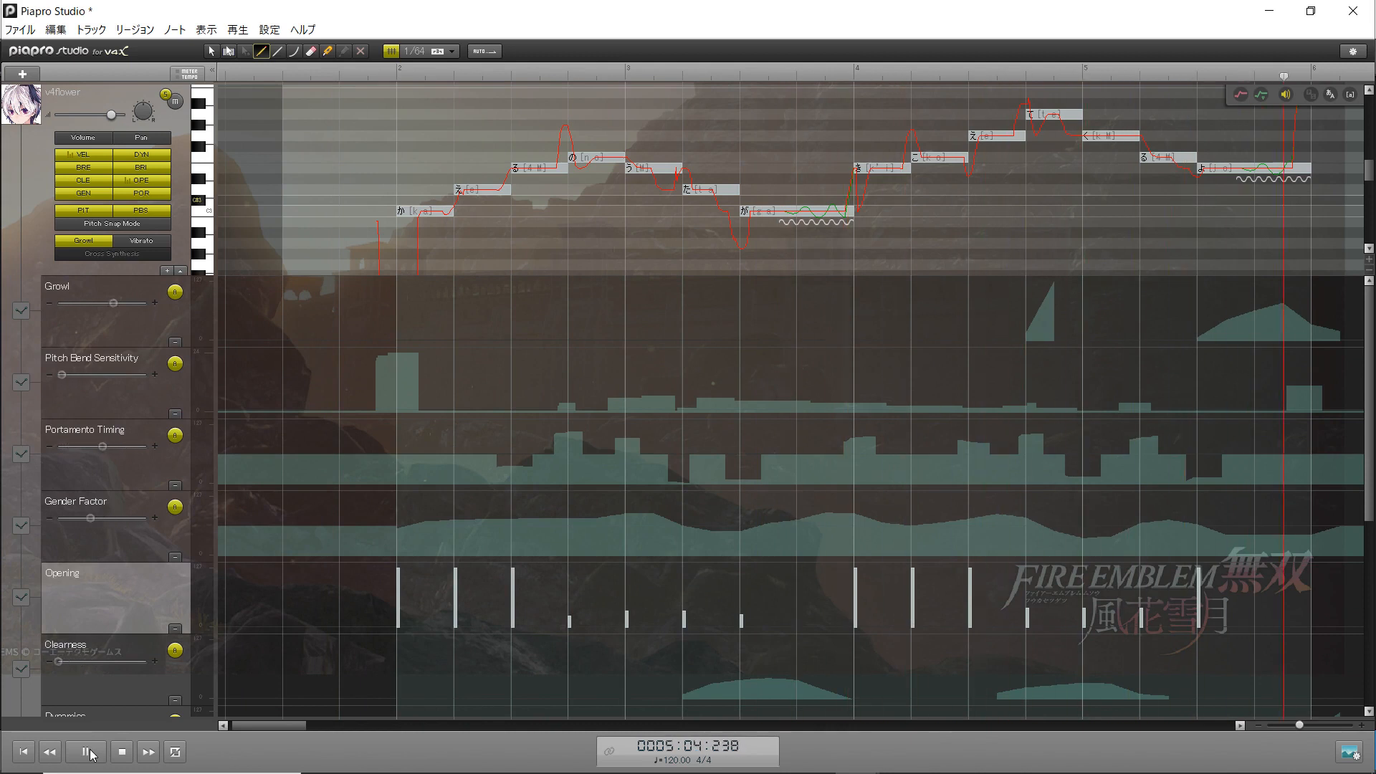
{"action": "left_click", "coordinate": [90, 755]}
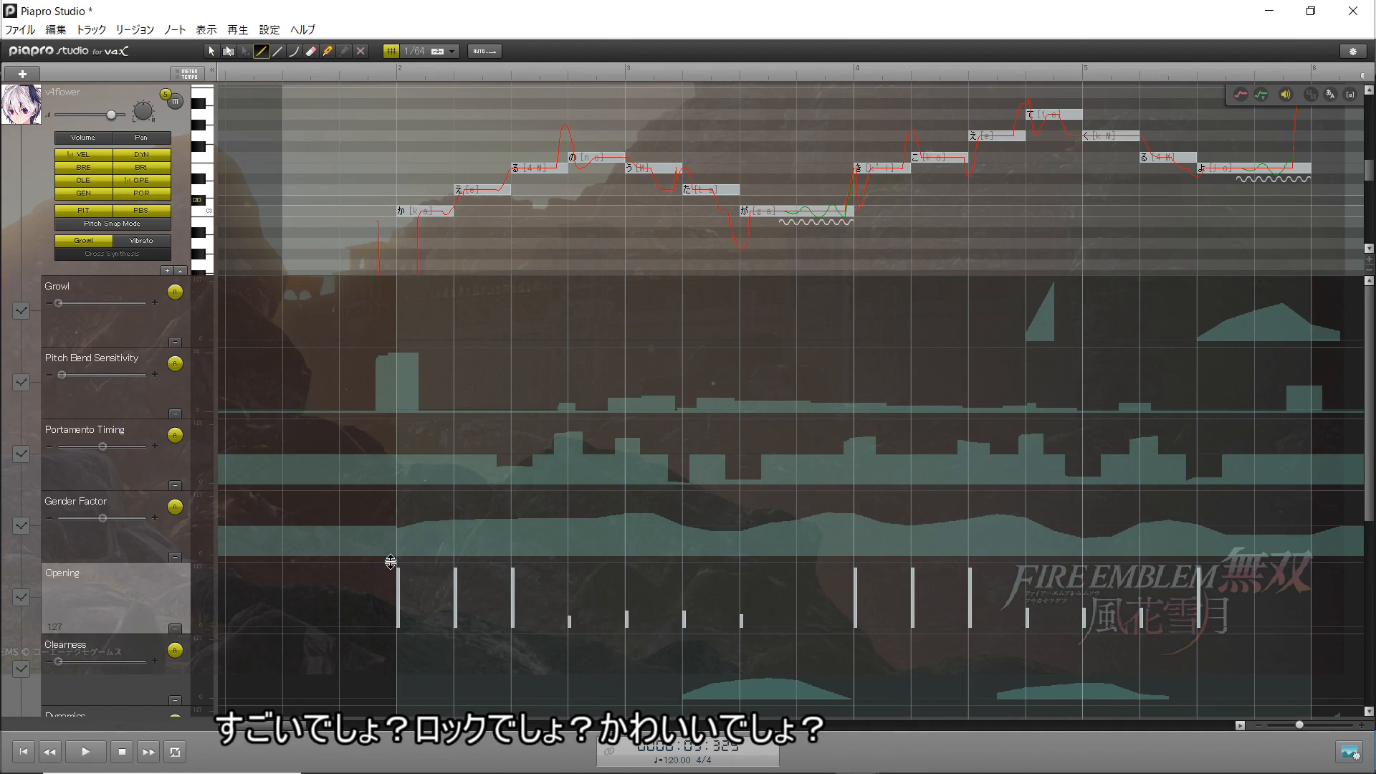